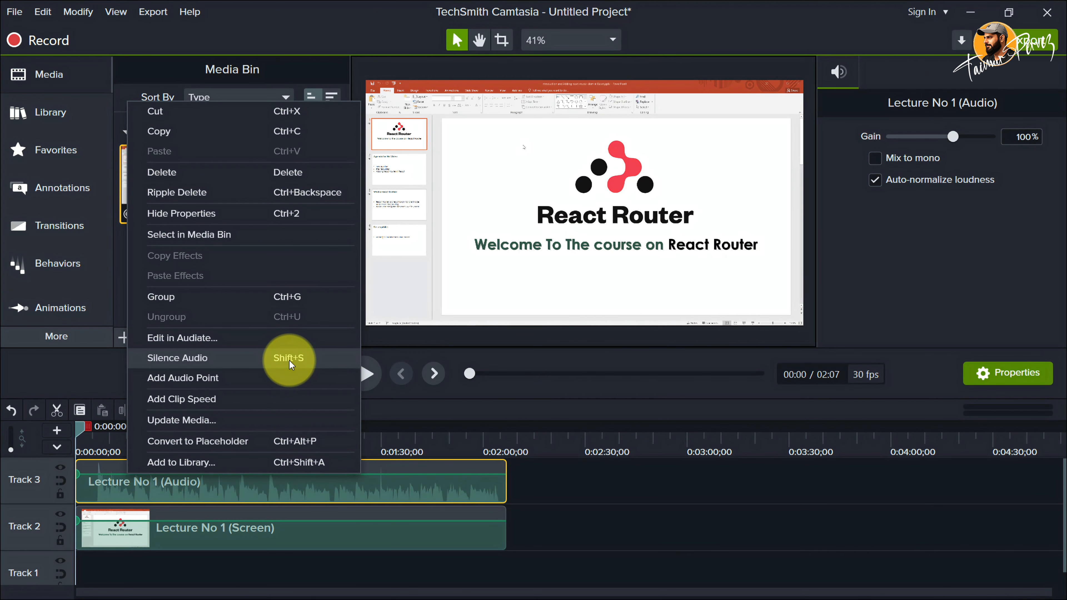
Silence the Lecture No 1 audio clip on Track 3 and deselect it.
left_click(290, 360)
left_click(610, 491)
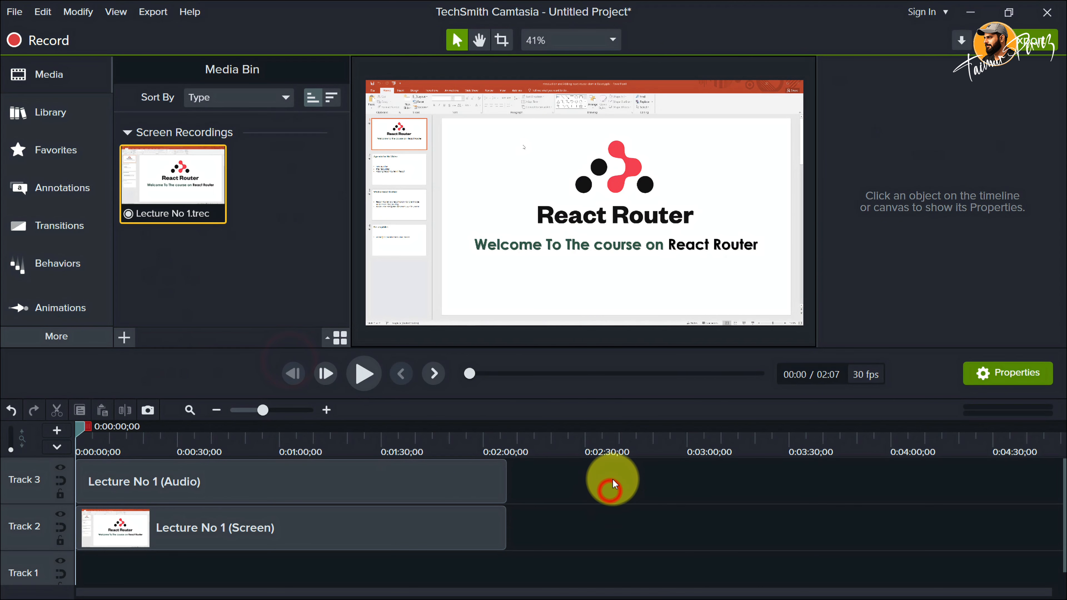
Move the Lecture No 1 screen clip to a track above the audio clip and remove all empty tracks.
left_click_drag(439, 522, 388, 459)
left_click(555, 489)
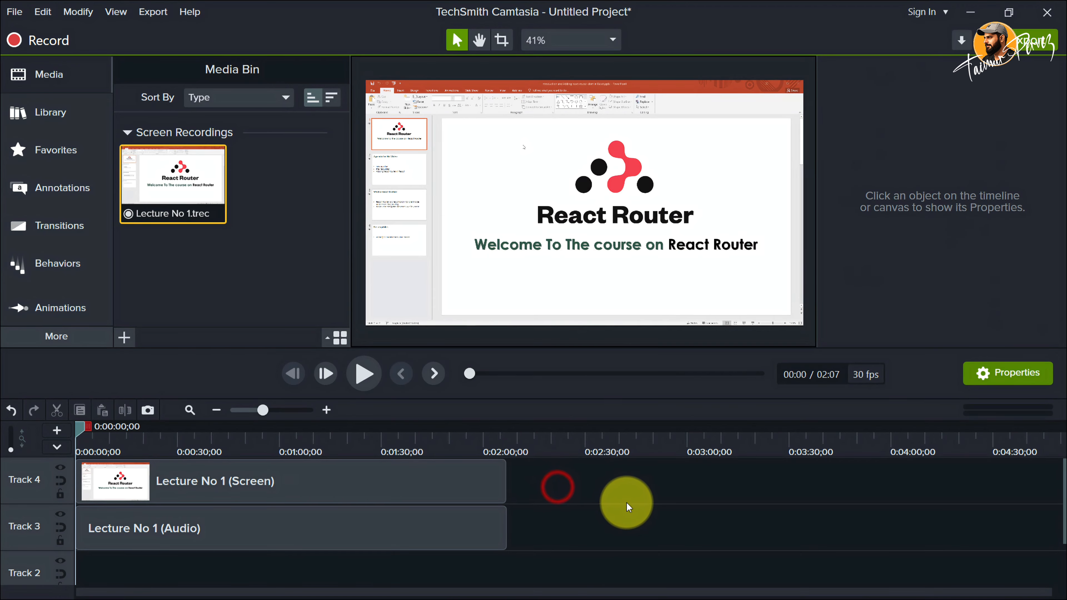
scroll(627, 504, "down", 1)
right_click(540, 560)
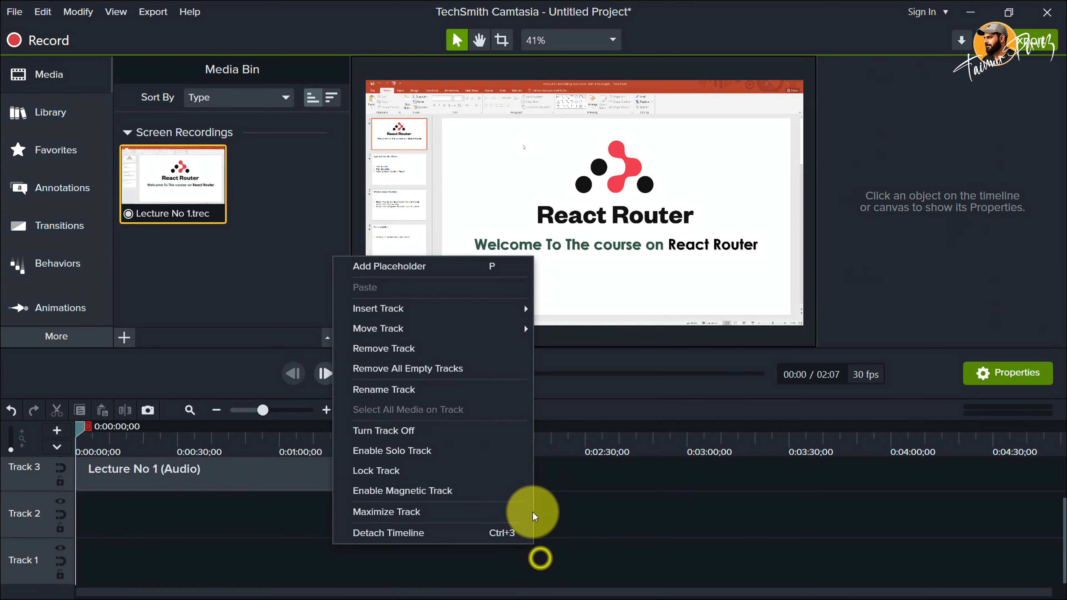
left_click(452, 370)
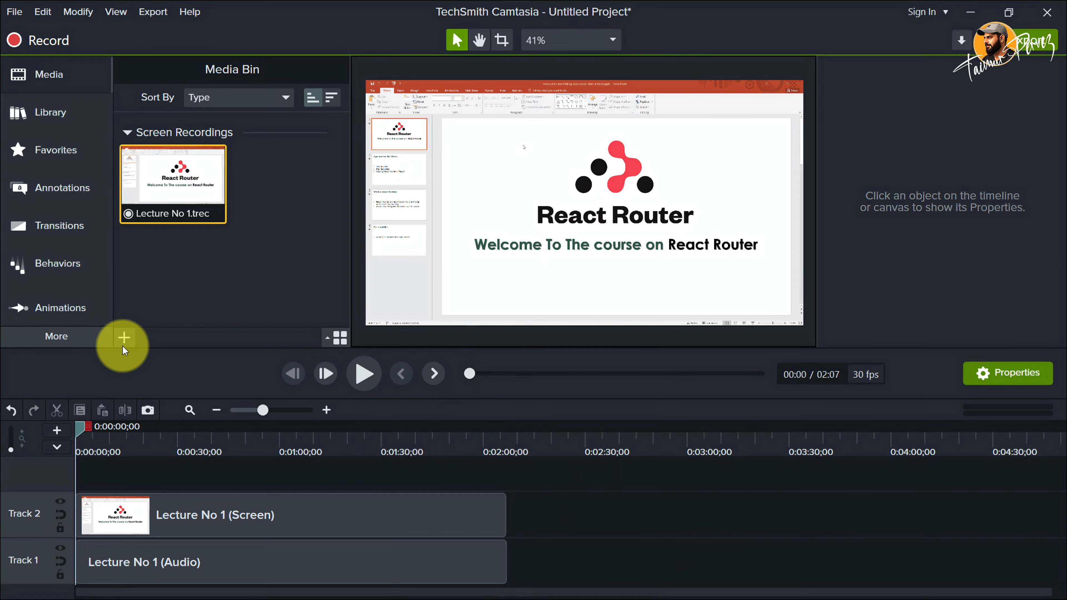
Examine the Zoom-n-Pan options and the list of preset animations.
left_click(58, 306)
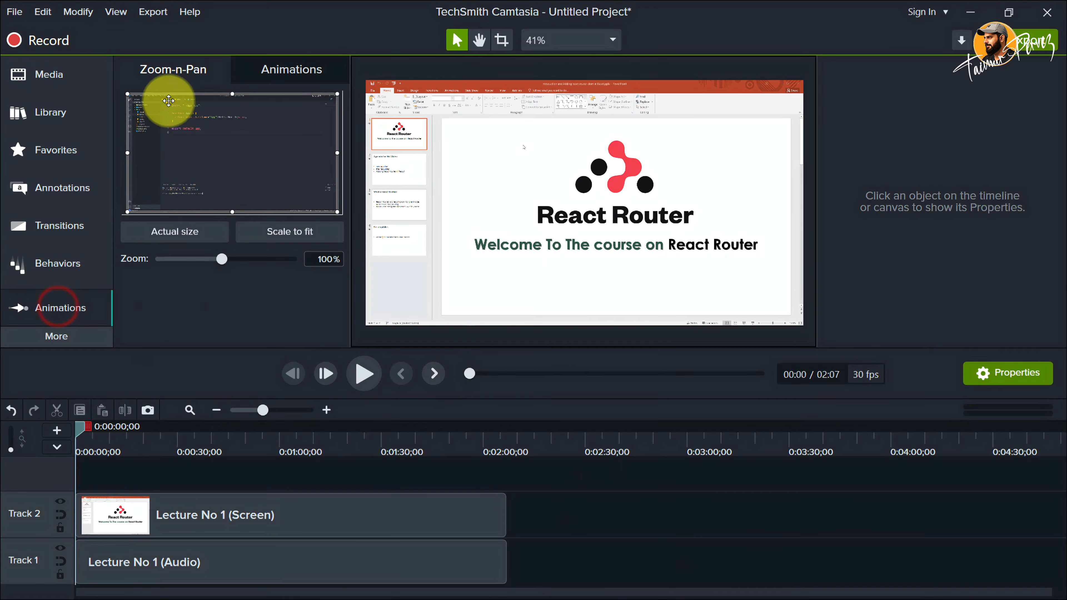
left_click(304, 61)
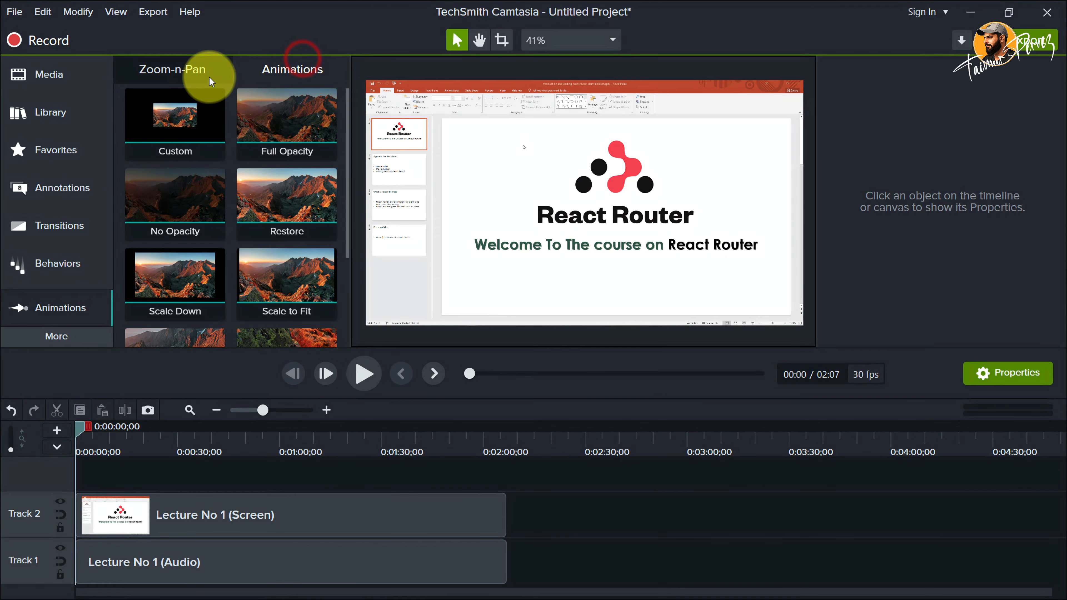
left_click(184, 68)
left_click(279, 70)
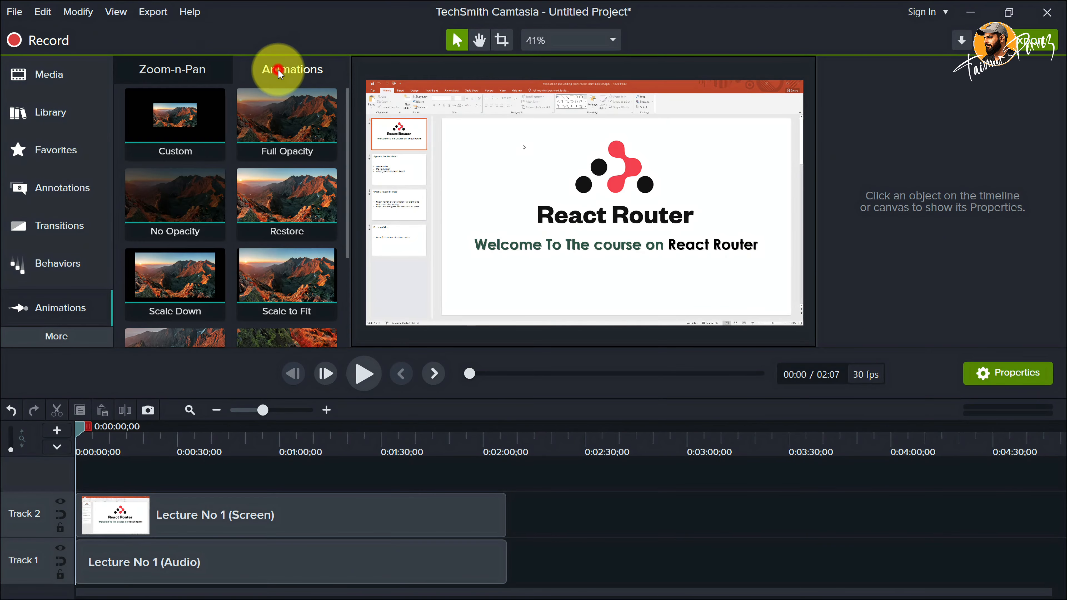
scroll(287, 217, "down", 3)
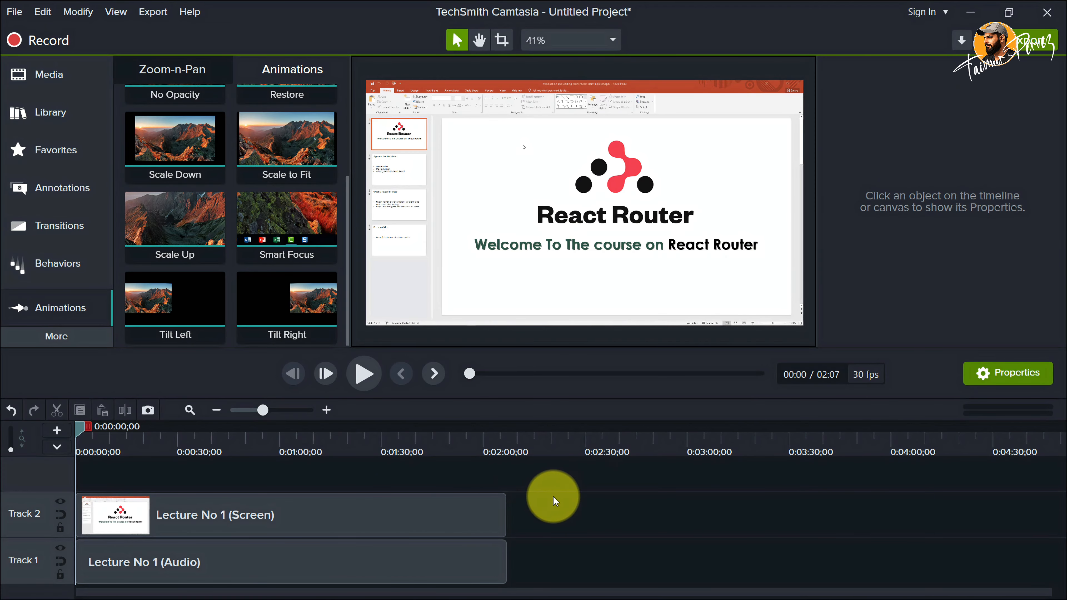
scroll(280, 221, "up", 3)
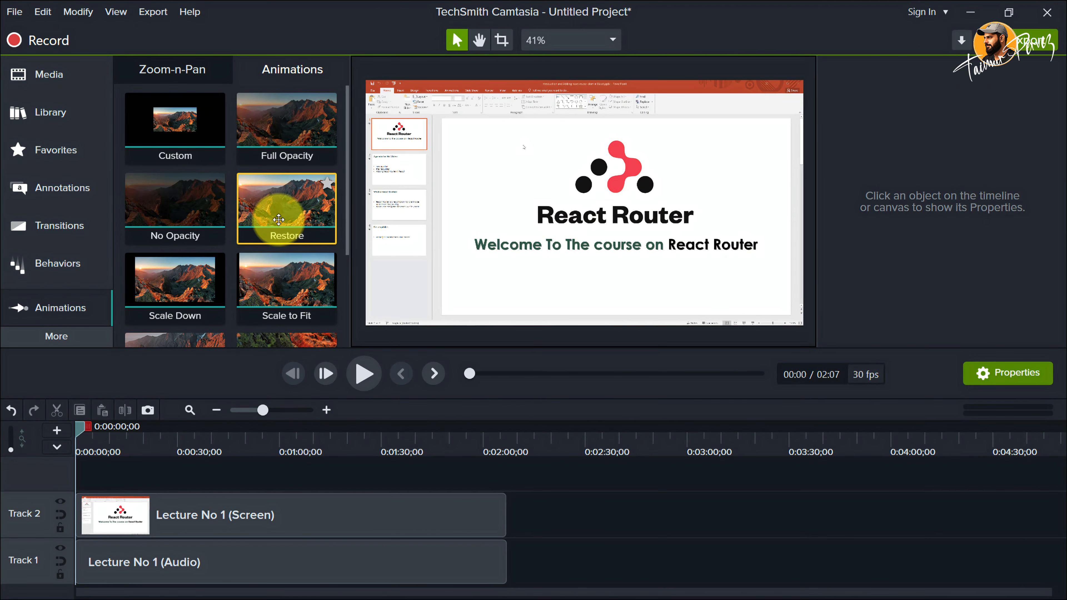
scroll(289, 236, "down", 3)
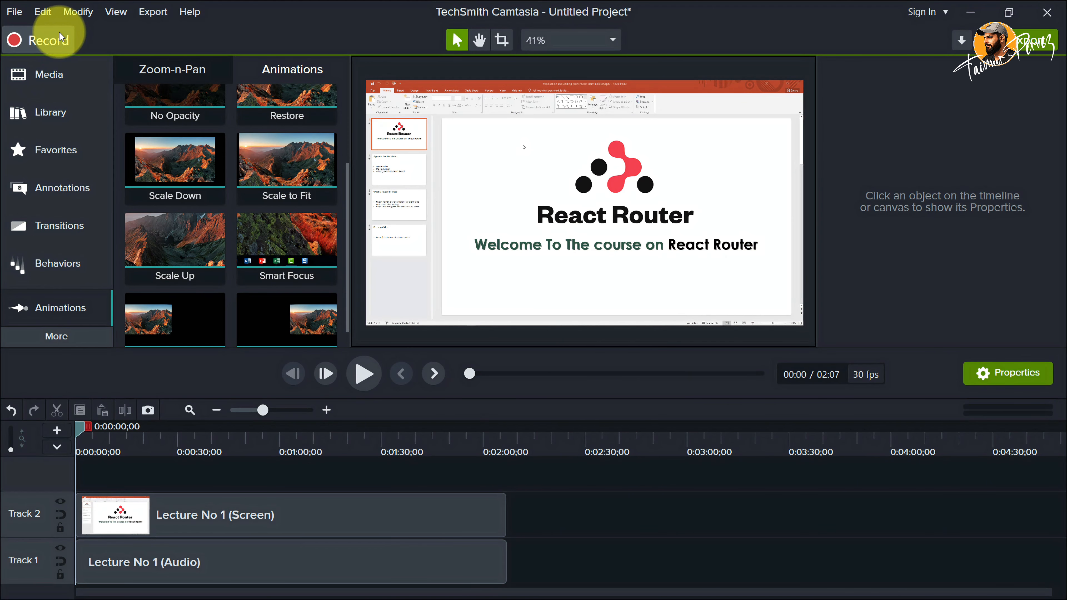
scroll(290, 253, "up", 3)
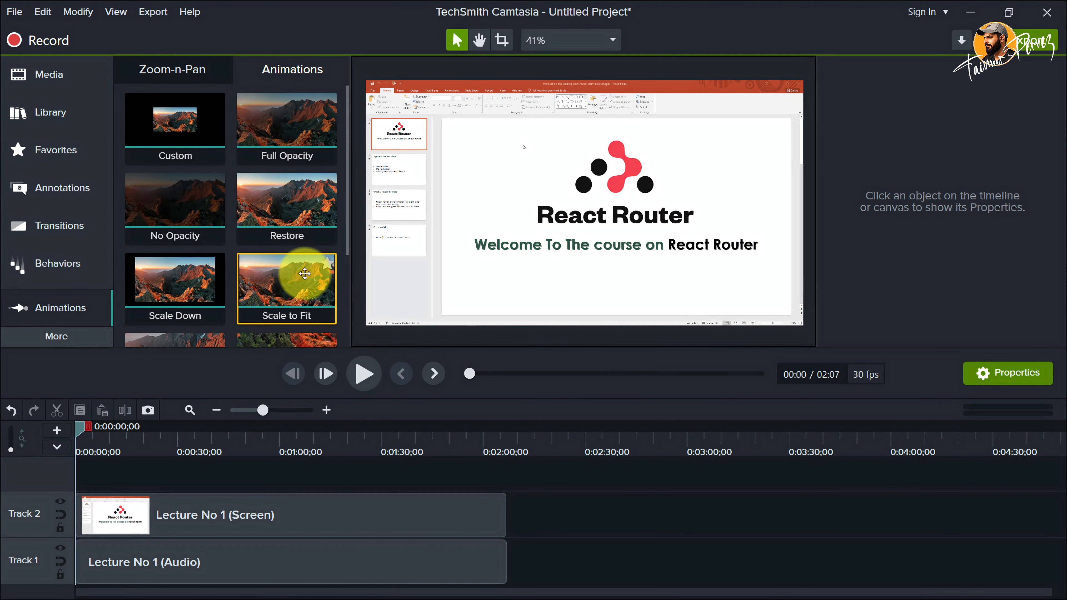
scroll(191, 239, "down", 4)
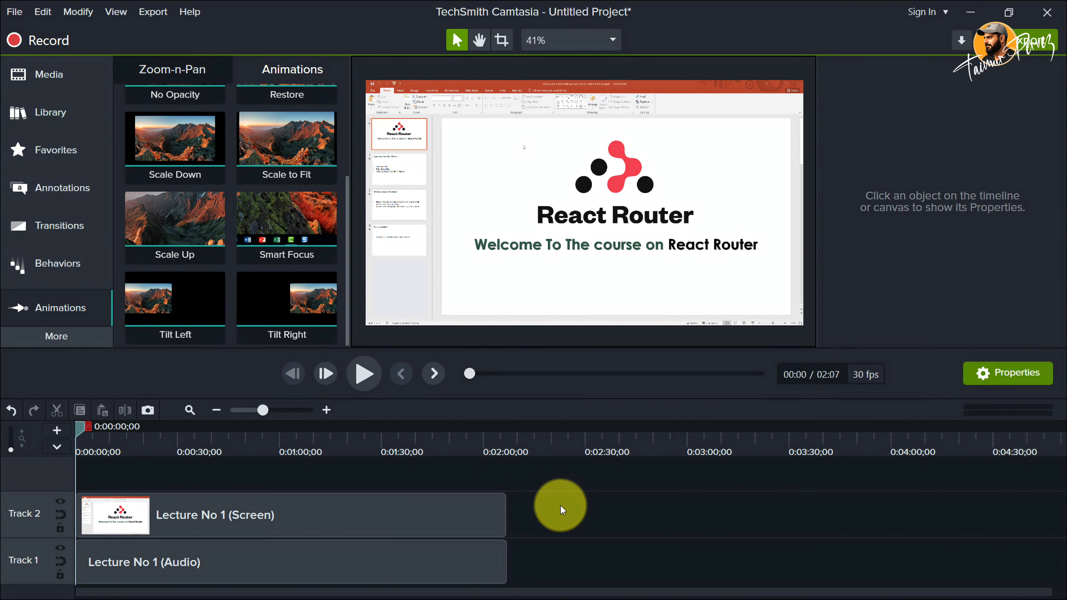
At 0:01:05;08, add a Zoom-n-Pan animation that zooms to 199% on the upper-left code area of the screen clip.
left_click(175, 73)
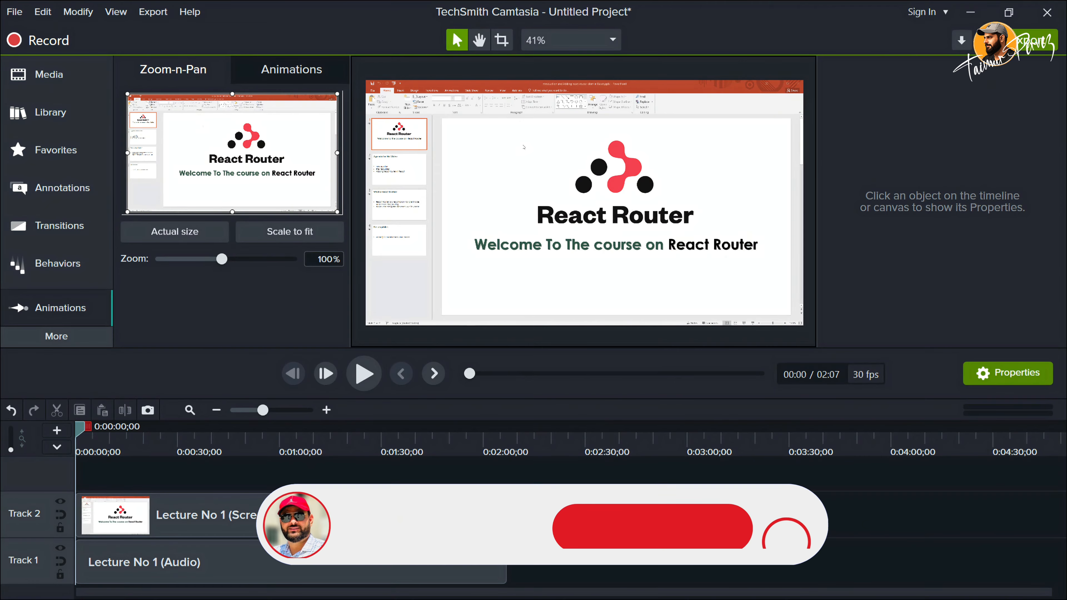
left_click(344, 439)
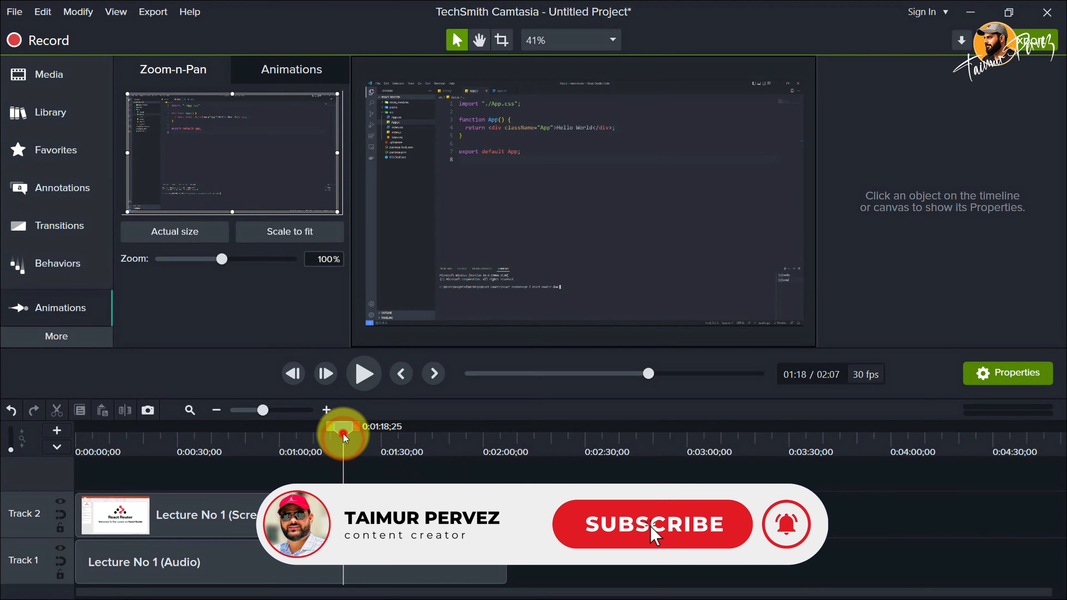
left_click_drag(344, 434, 297, 451)
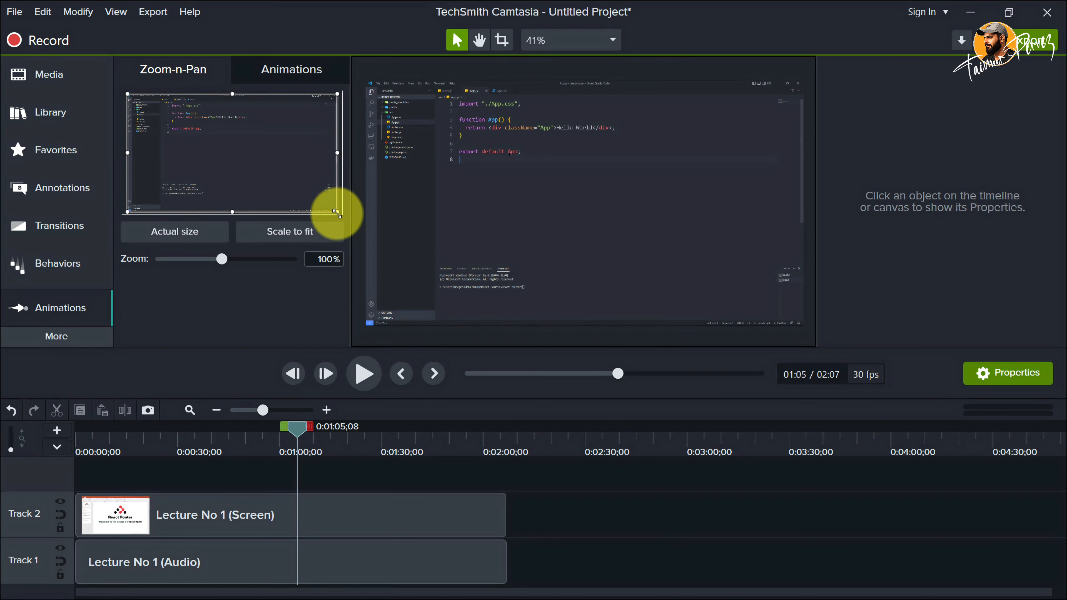
left_click_drag(332, 210, 232, 128)
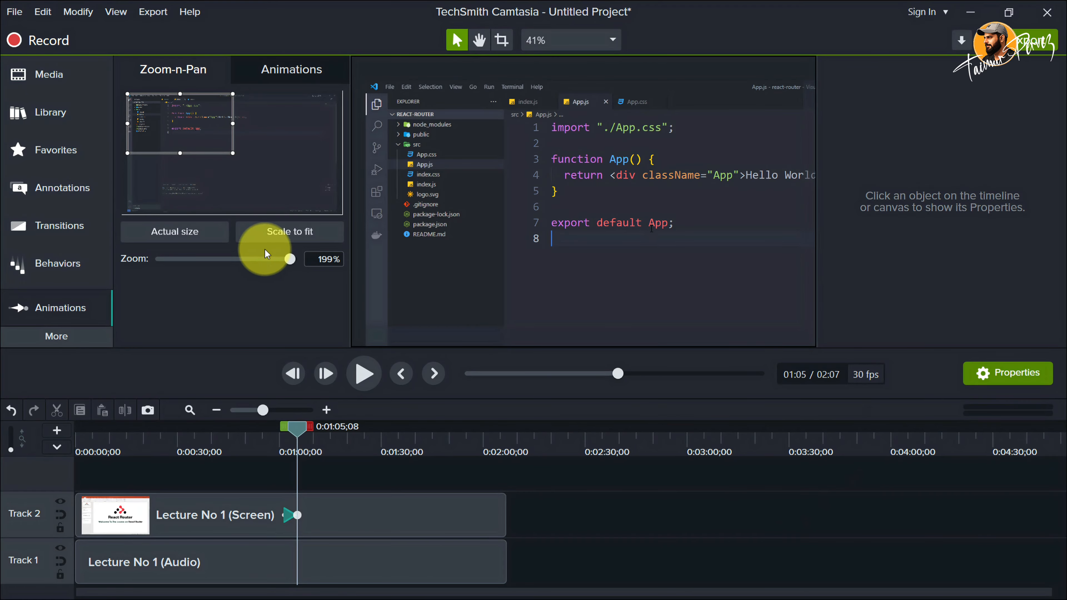
Try a scale of 182.3% on the zoom animation, and undo the change.
scroll(393, 508, "up", 3)
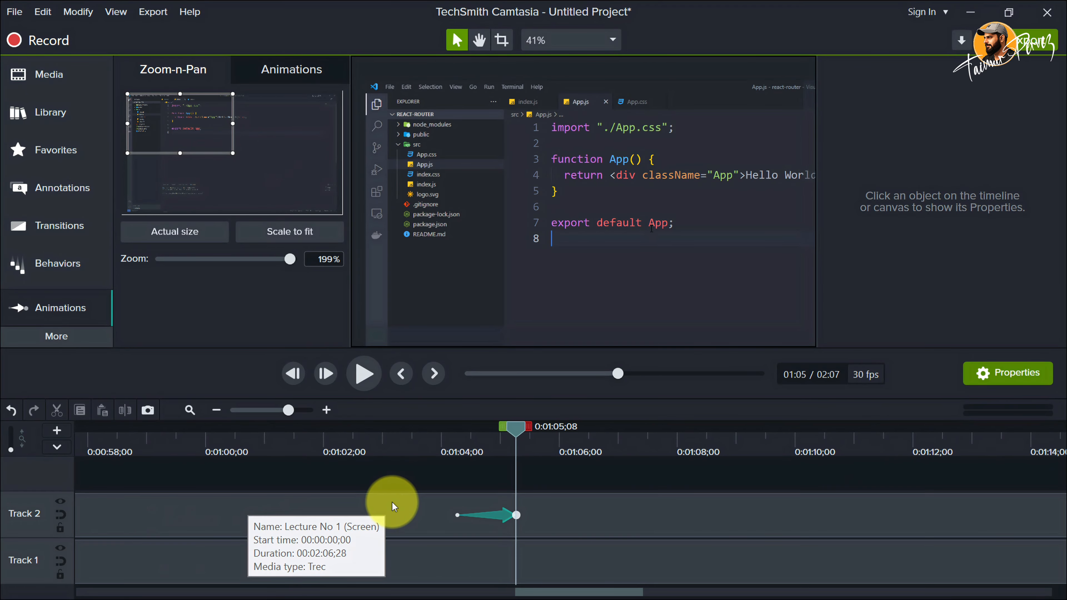
left_click(501, 519)
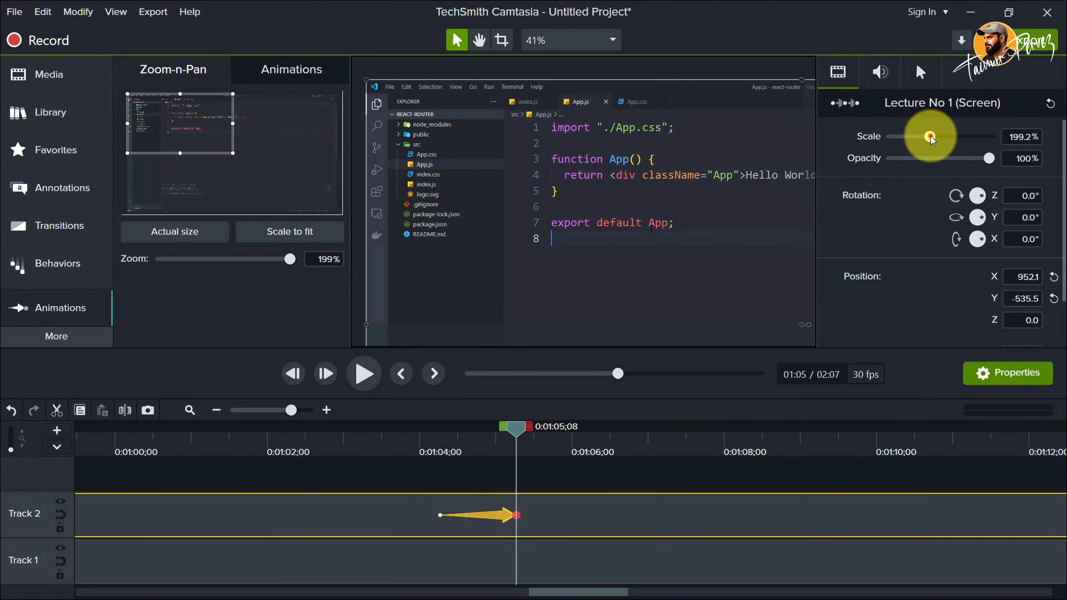
left_click_drag(931, 138, 922, 139)
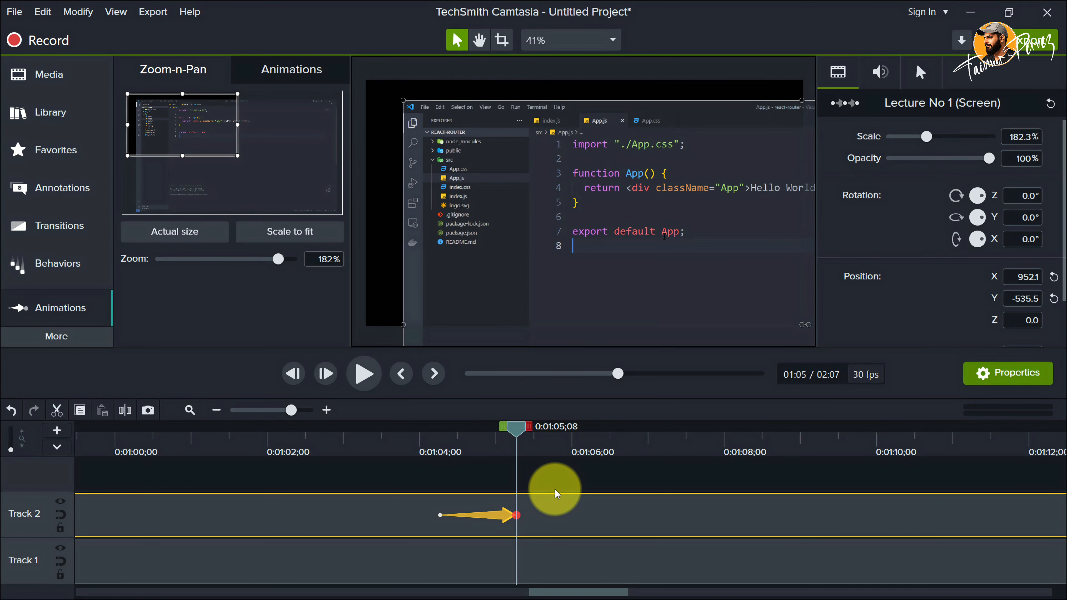
key("ctrl+z")
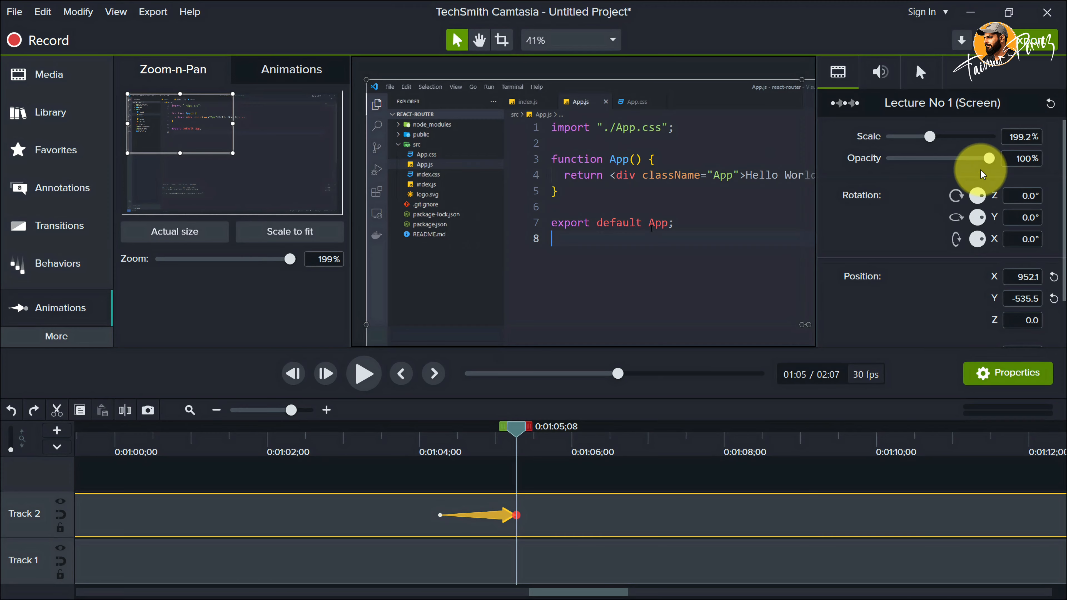
mouse_move(988, 159)
left_mouse_down()
mouse_move(920, 159)
mouse_move(1002, 161)
left_mouse_up()
left_click(926, 72)
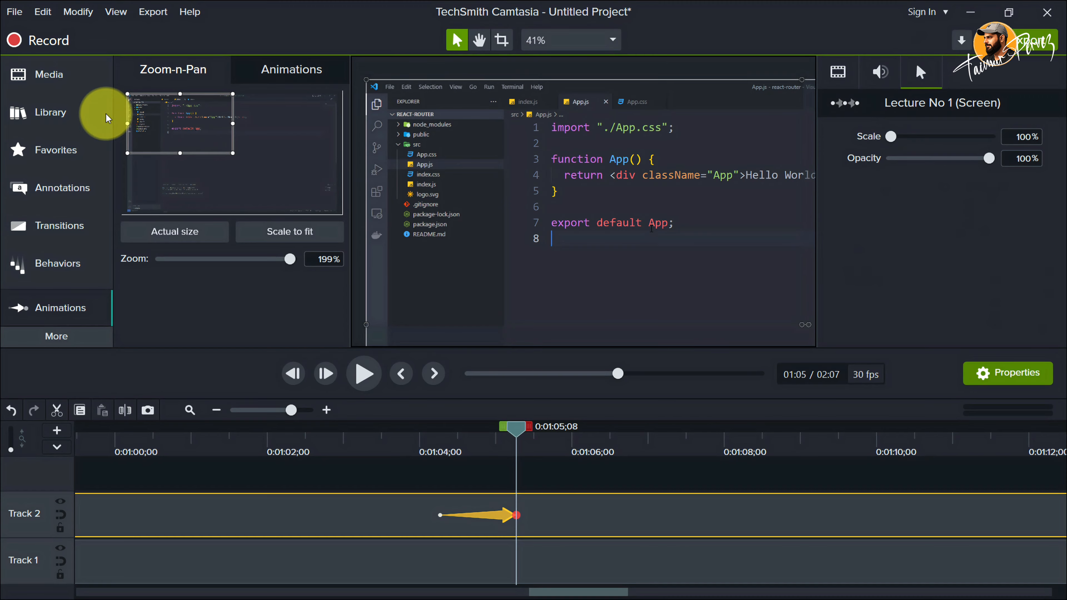
left_click(69, 80)
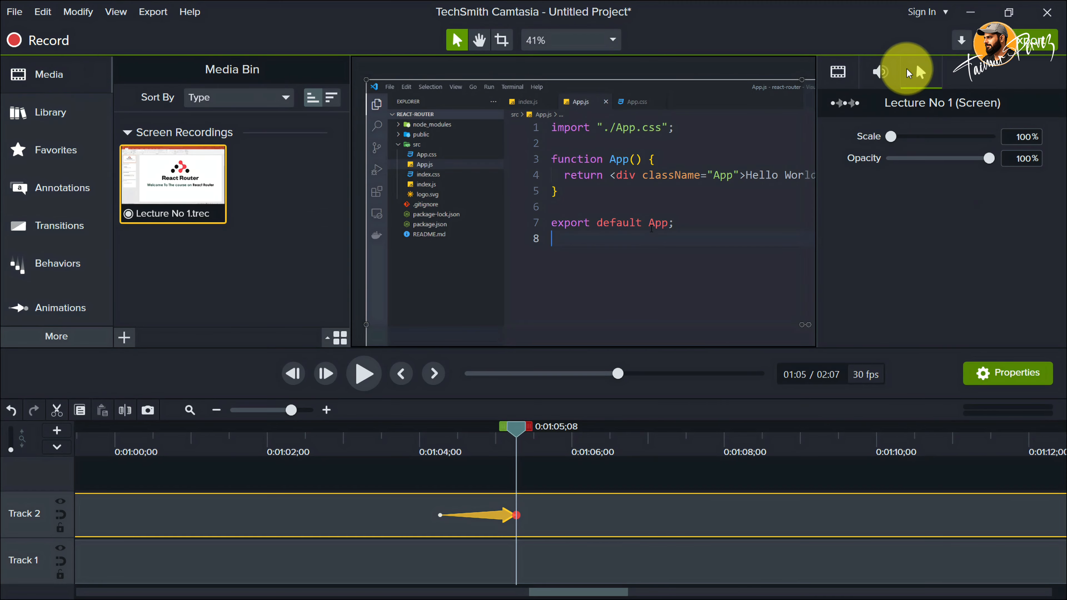
left_click(835, 71)
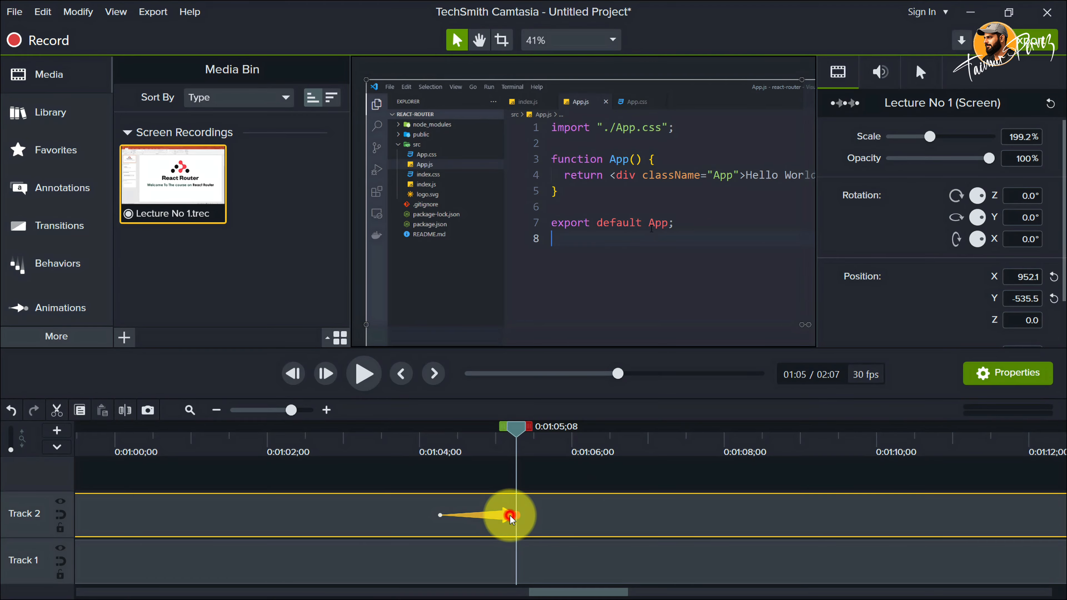
left_click(86, 308)
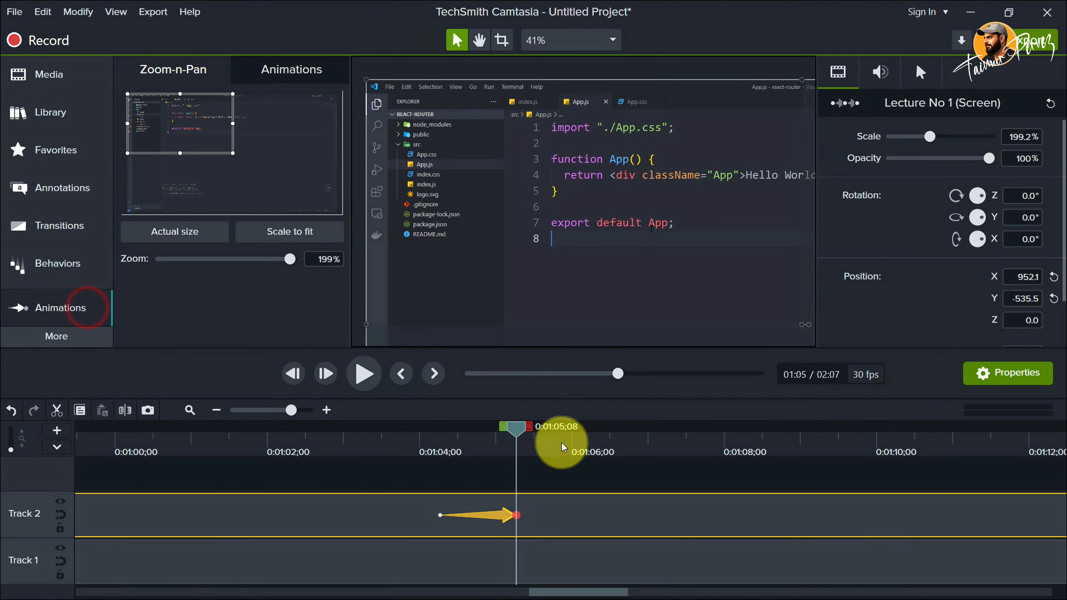
Preview the zoom animation and shift it slightly later on Track 2 so it ends just before 0:01:06;00.
left_click_drag(520, 433, 367, 451)
left_click(364, 374)
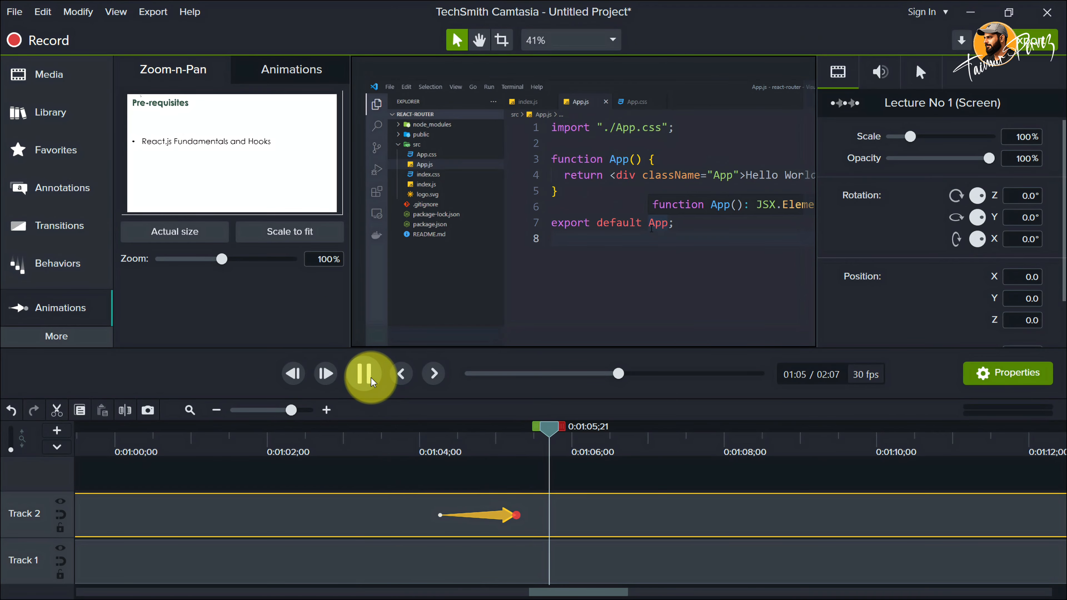
left_click(371, 378)
left_click_drag(504, 513, 546, 515)
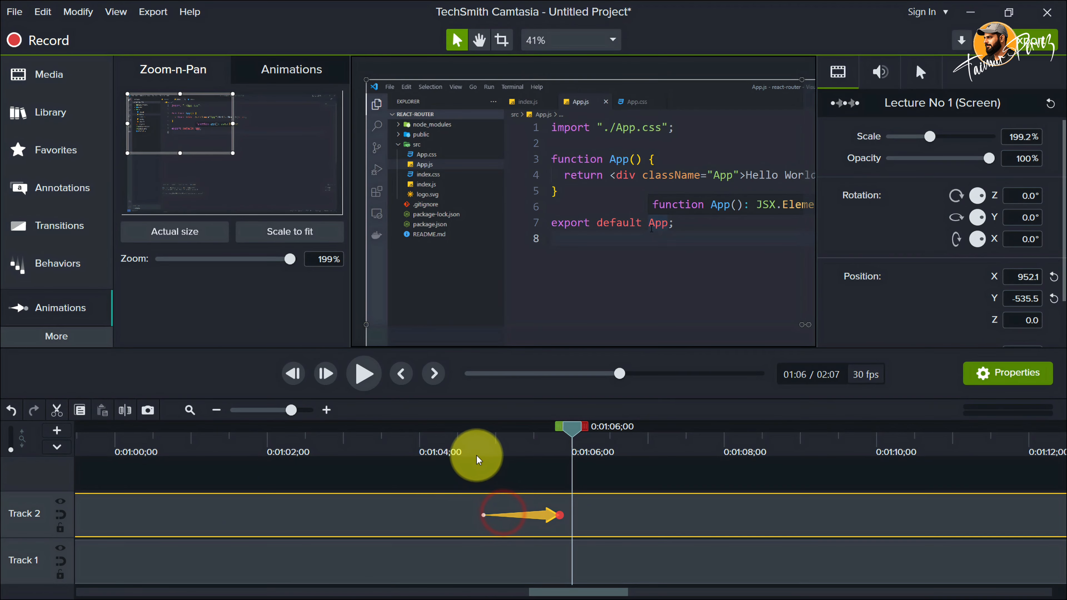
Lengthen the zoom animation so it ends a little after 0:01:07, and preview its speed before and after.
left_click(458, 433)
left_click(368, 377)
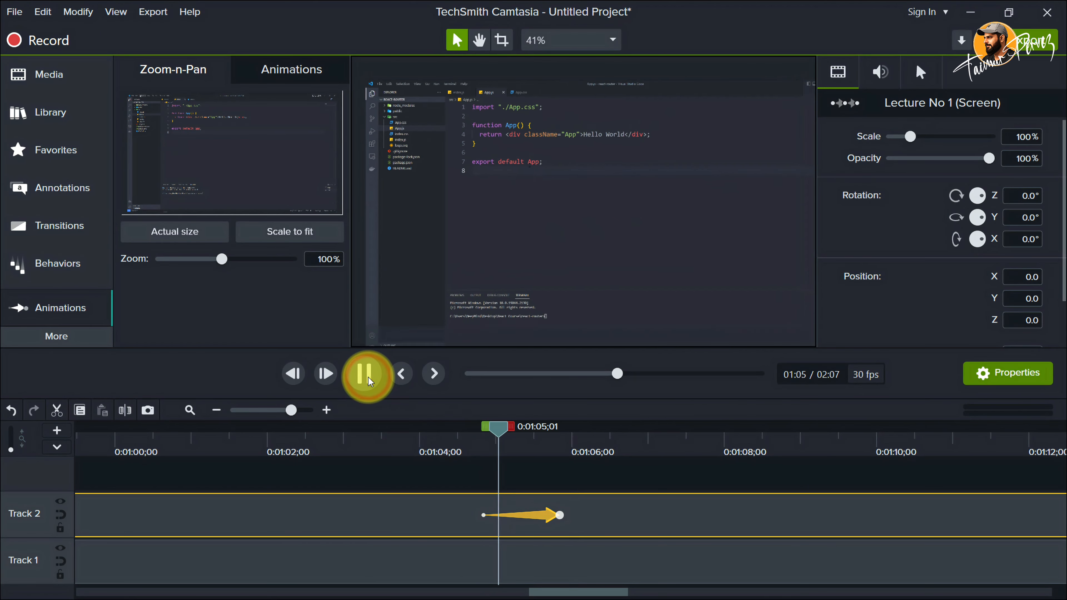
left_click(369, 377)
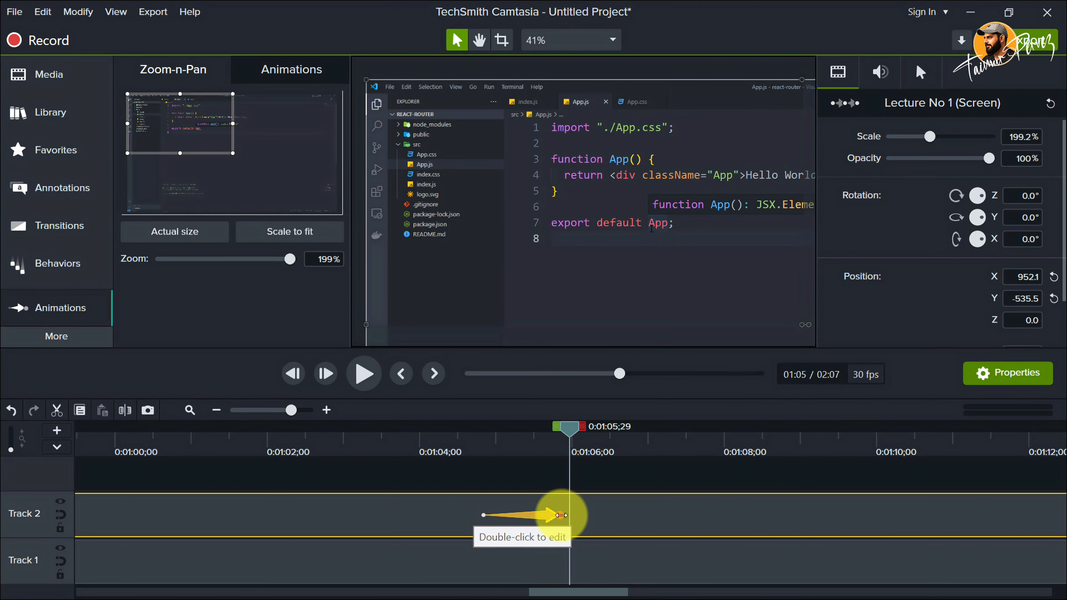
left_click_drag(561, 515, 669, 523)
left_click(470, 433)
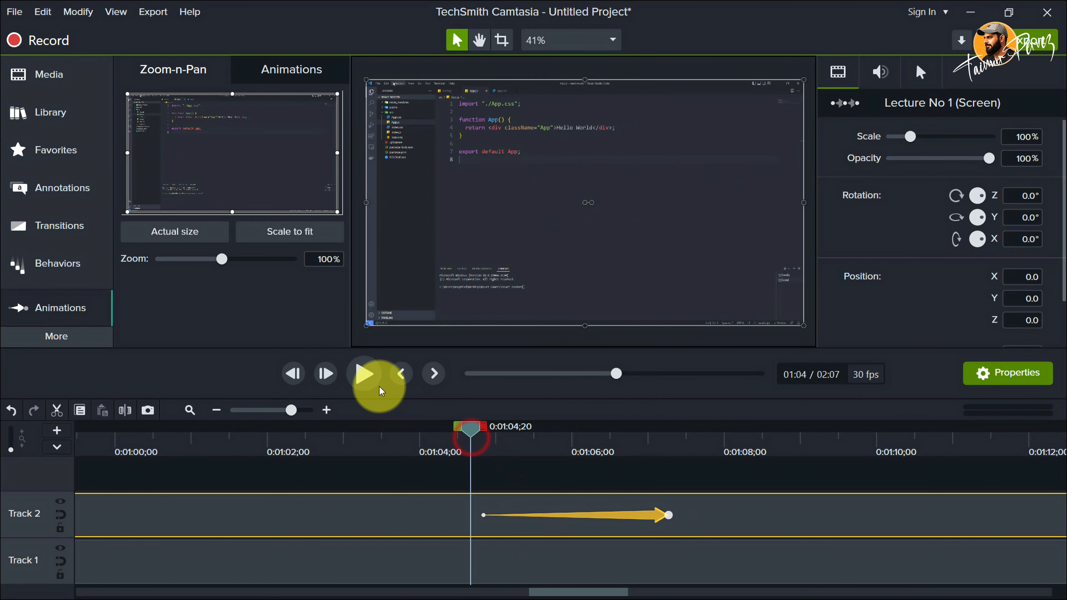
left_click(365, 381)
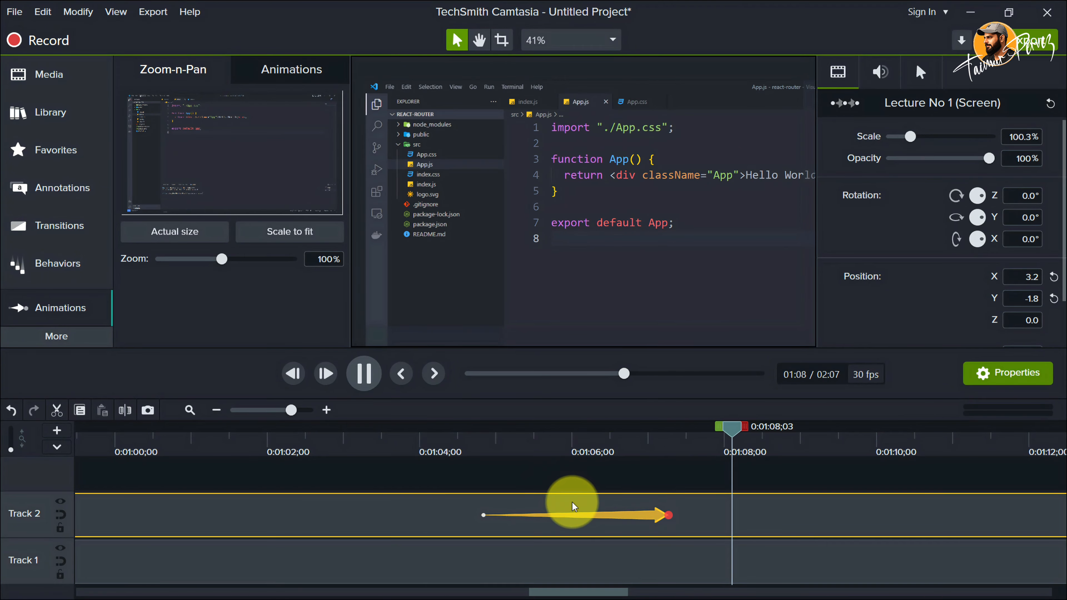
Pause at 0:01:13;16 and add a second Zoom-n-Pan animation that pans to the terminal area at 249% zoom.
scroll(582, 510, "down", 2)
scroll(582, 510, "down", 3)
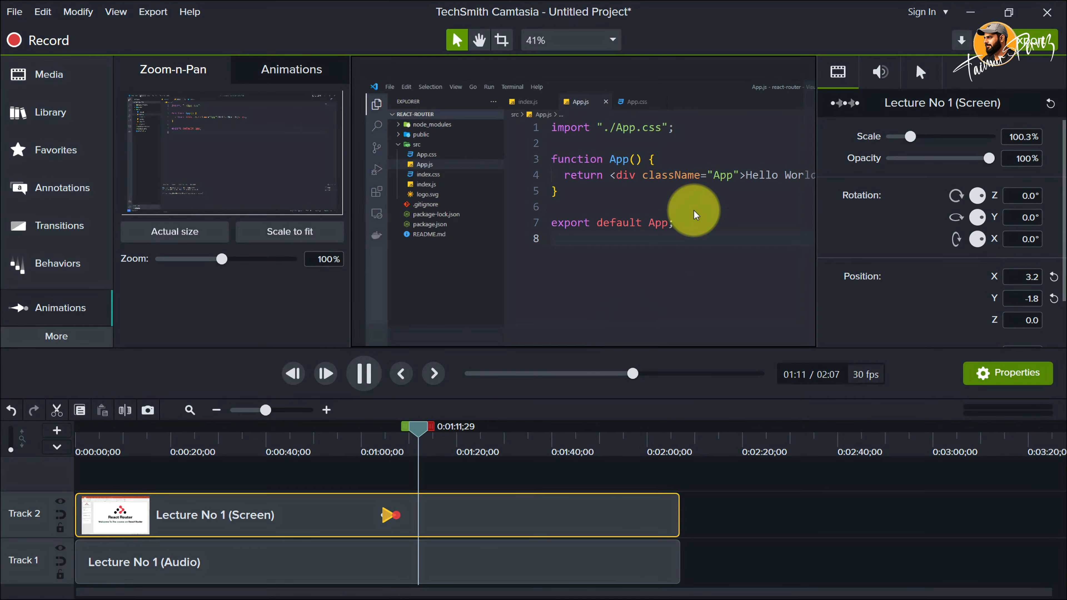
left_click(372, 376)
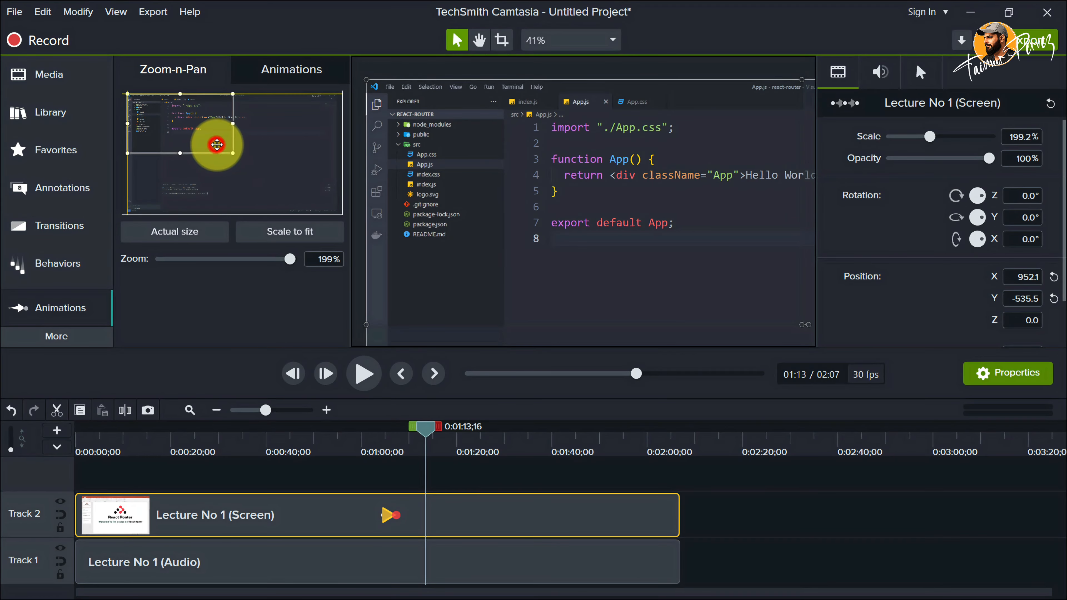
left_click_drag(217, 145, 237, 205)
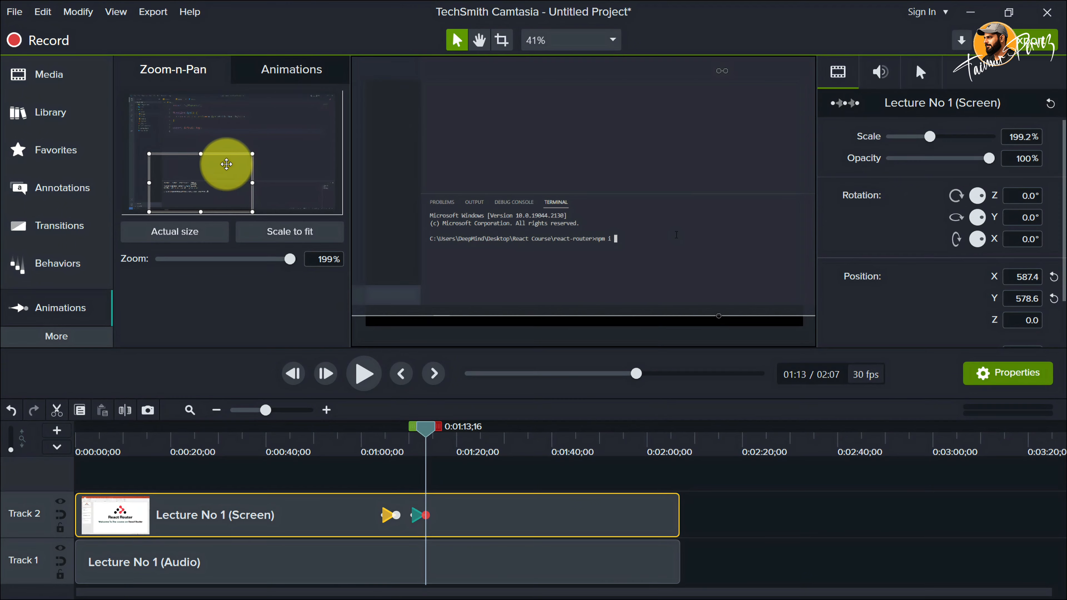
left_click_drag(253, 213, 216, 190)
Play back the timeline from the first zoom animation through the pan to the terminal.
left_click(394, 452)
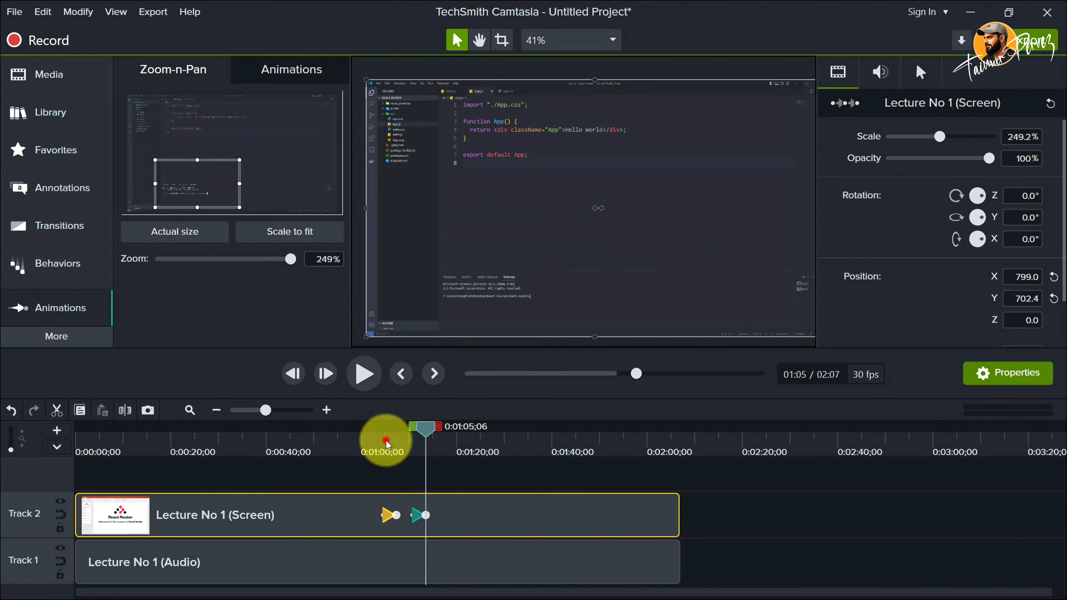
left_click(365, 372)
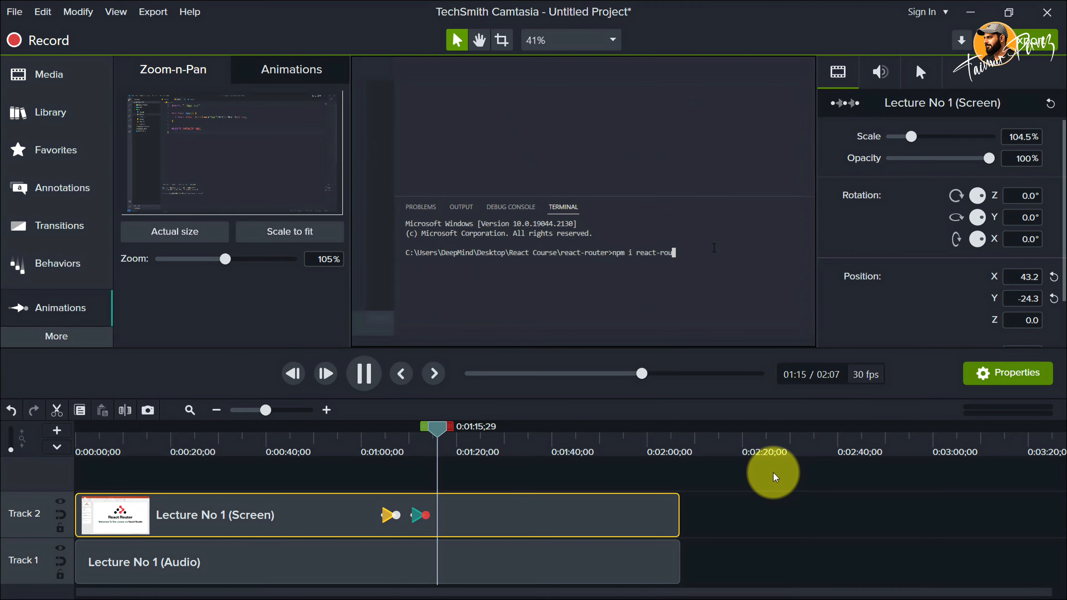
Pause at 0:01:20;04 and add a third Zoom-n-Pan animation, trying 184% and actual size before scaling the recording to fit.
left_click(371, 379)
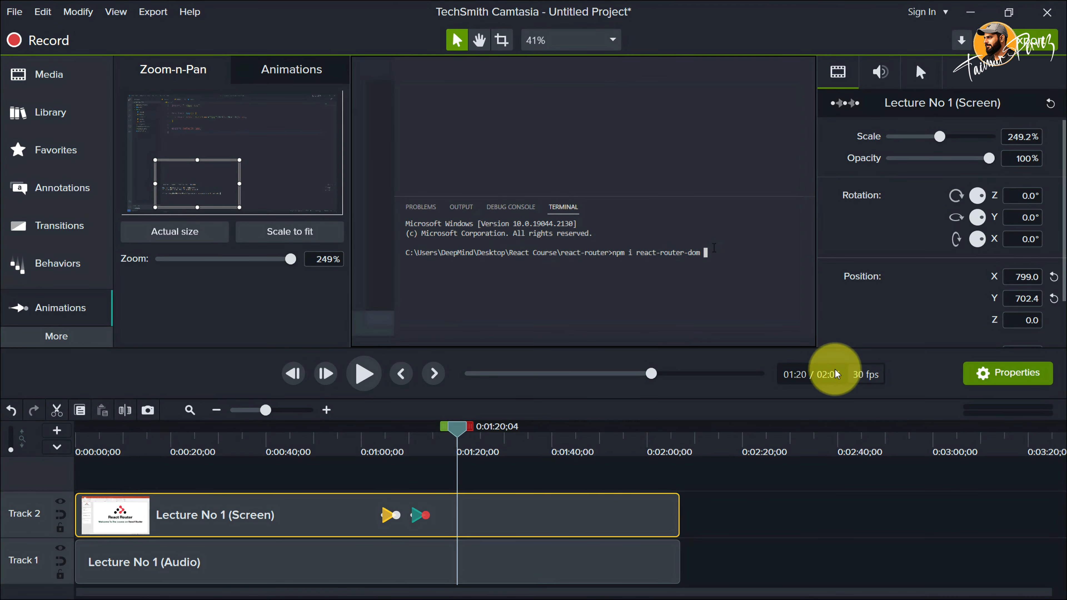
left_click(300, 232)
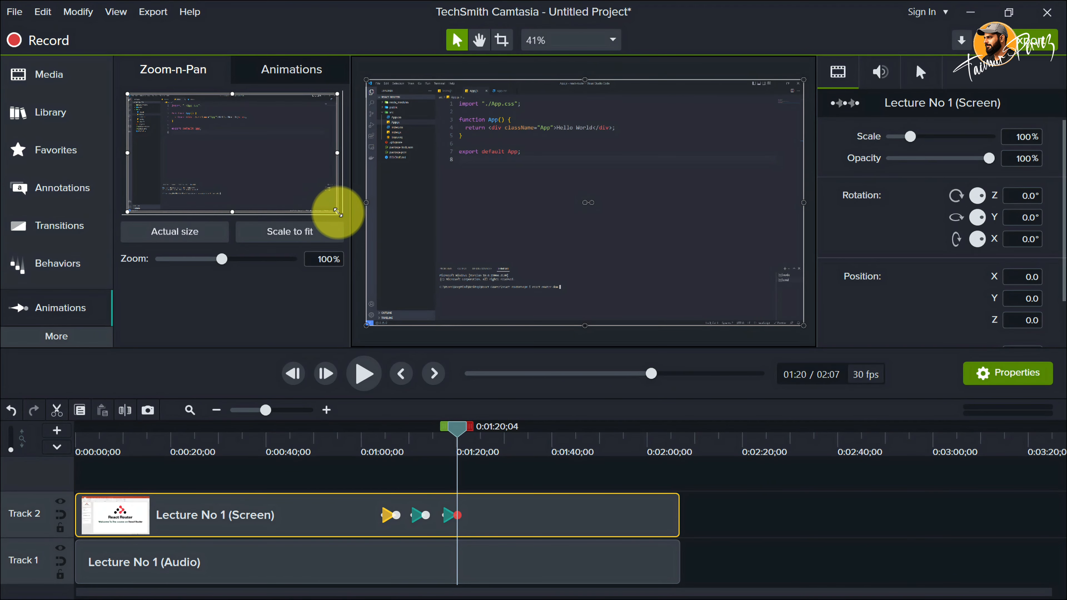
left_click_drag(338, 211, 242, 158)
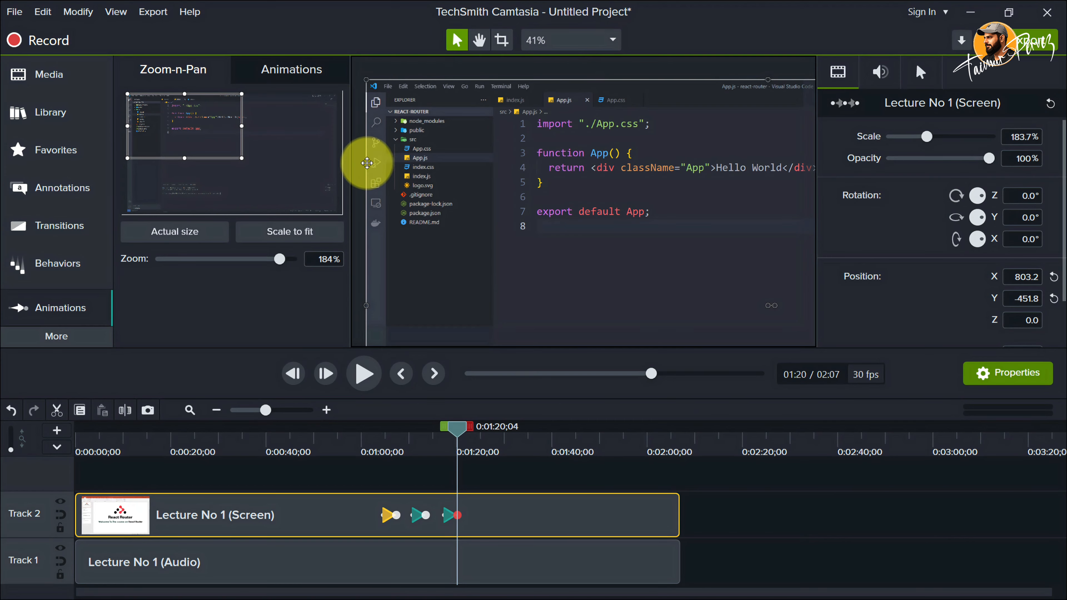
left_click(181, 238)
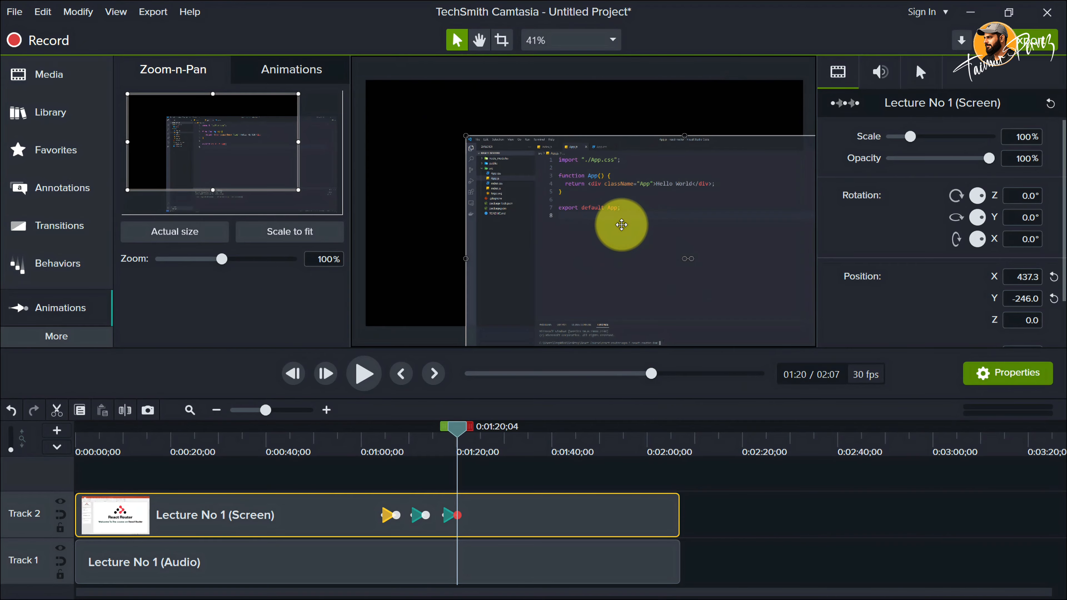
left_click(308, 234)
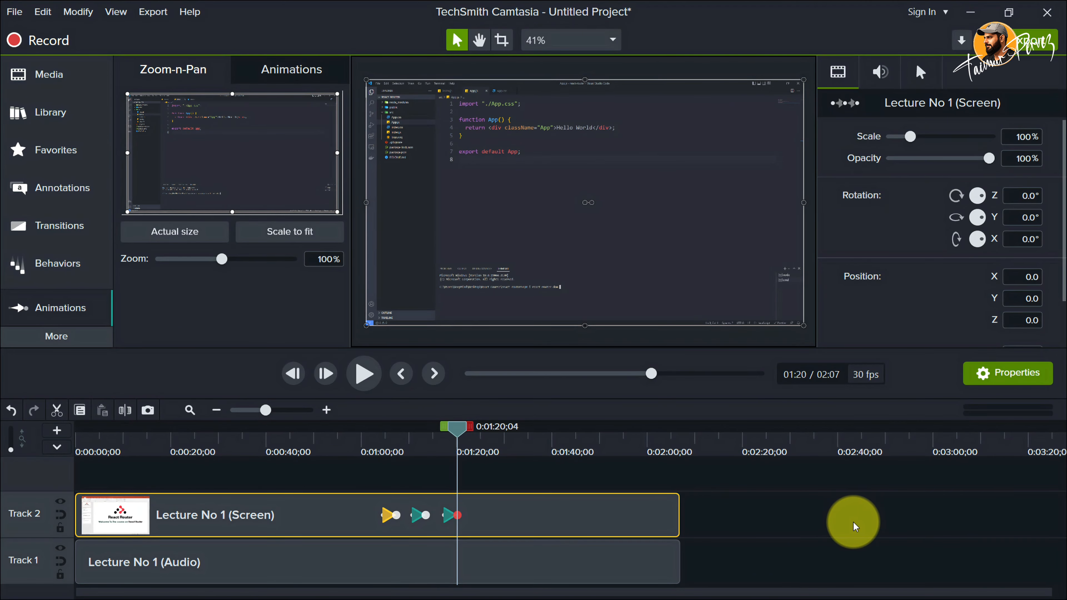
left_click(839, 507)
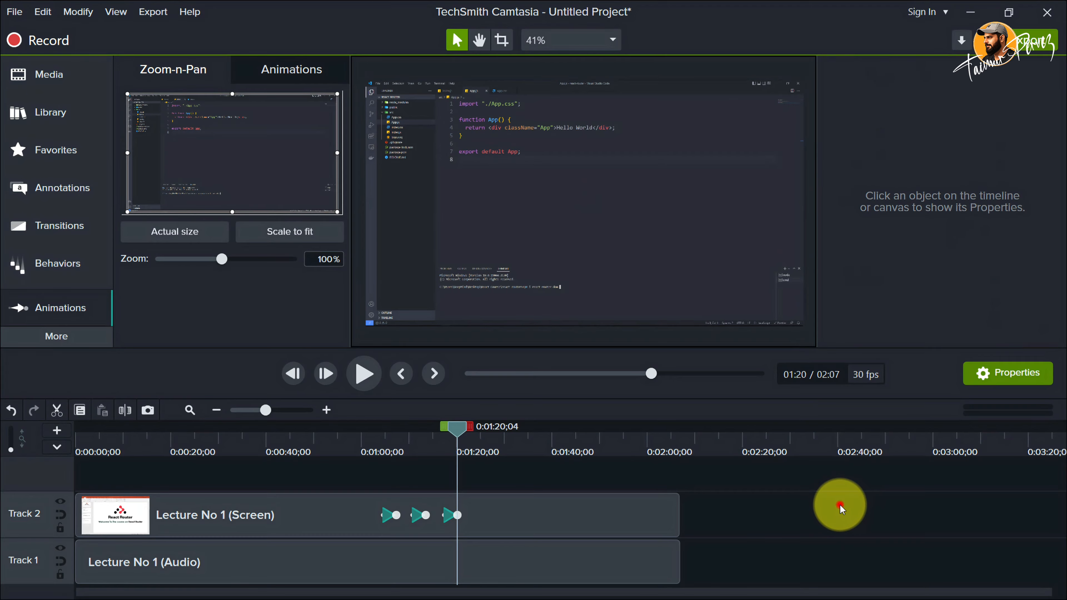
Play back the timeline from the first zoom animation through the return to full view.
left_click(379, 438)
left_click(364, 374)
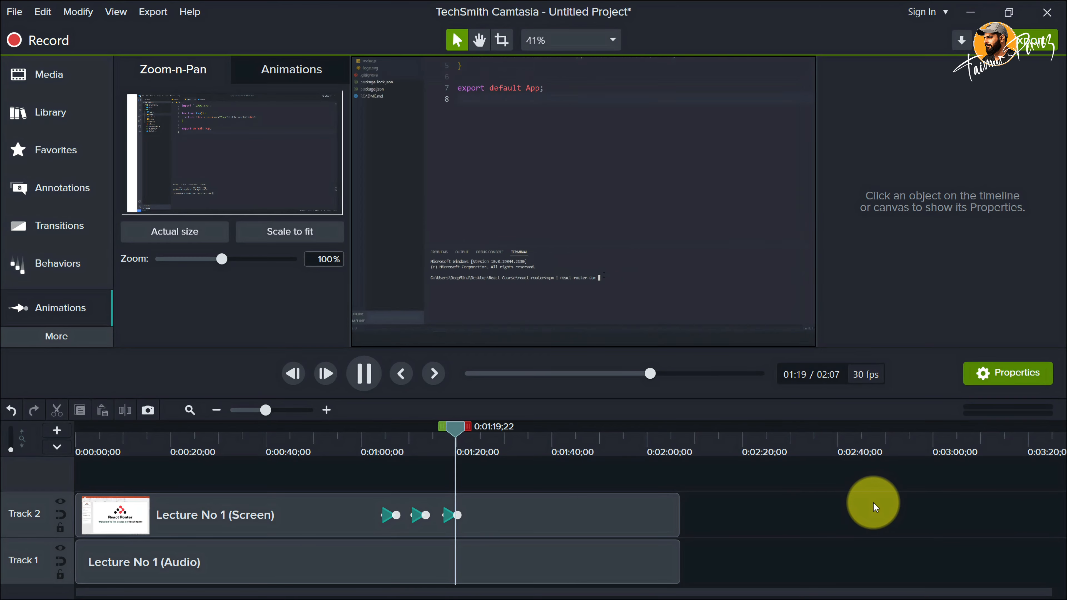
left_click(370, 377)
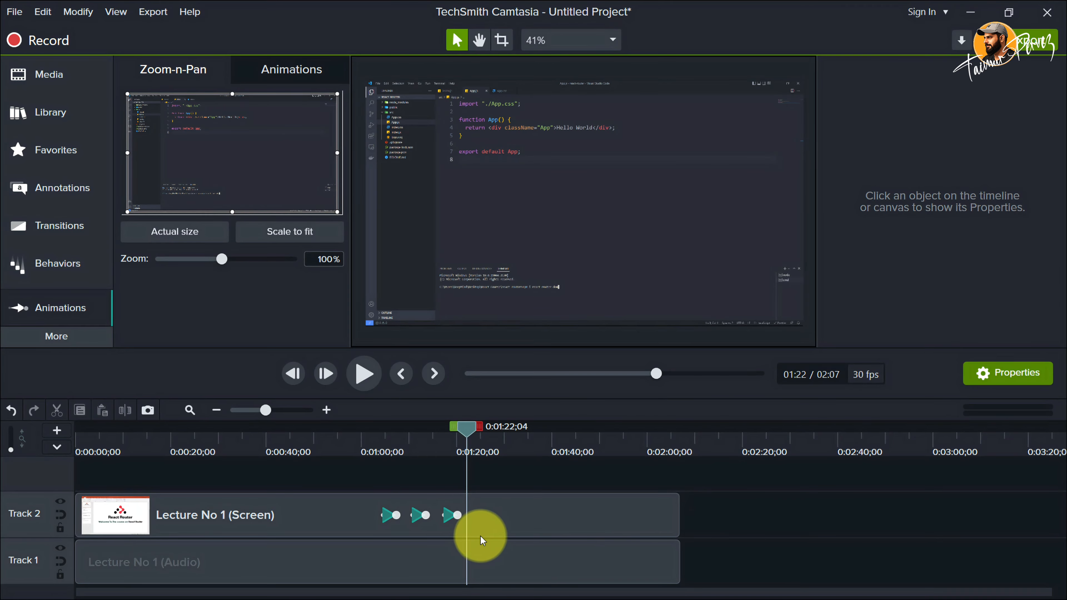
Delete all three Zoom-n-Pan animations from the Lecture No 1 screen clip on Track 2.
left_click(451, 516)
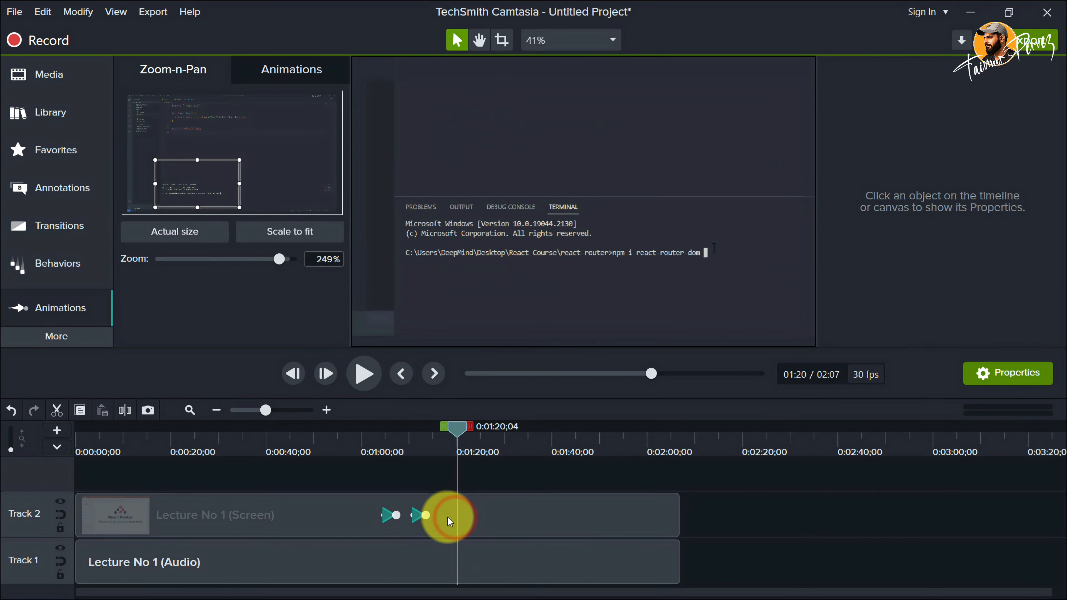
left_click(423, 515)
left_click(396, 516)
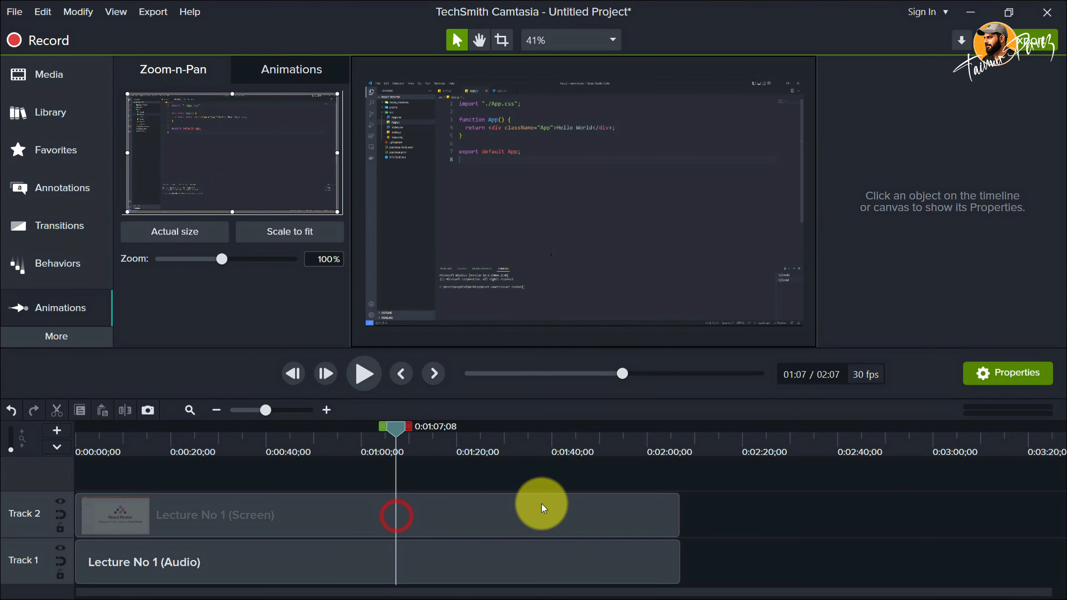
Add a Scale Down animation ending at about 0:01:09 on the Lecture No 1 screen clip and preview it.
left_click(296, 72)
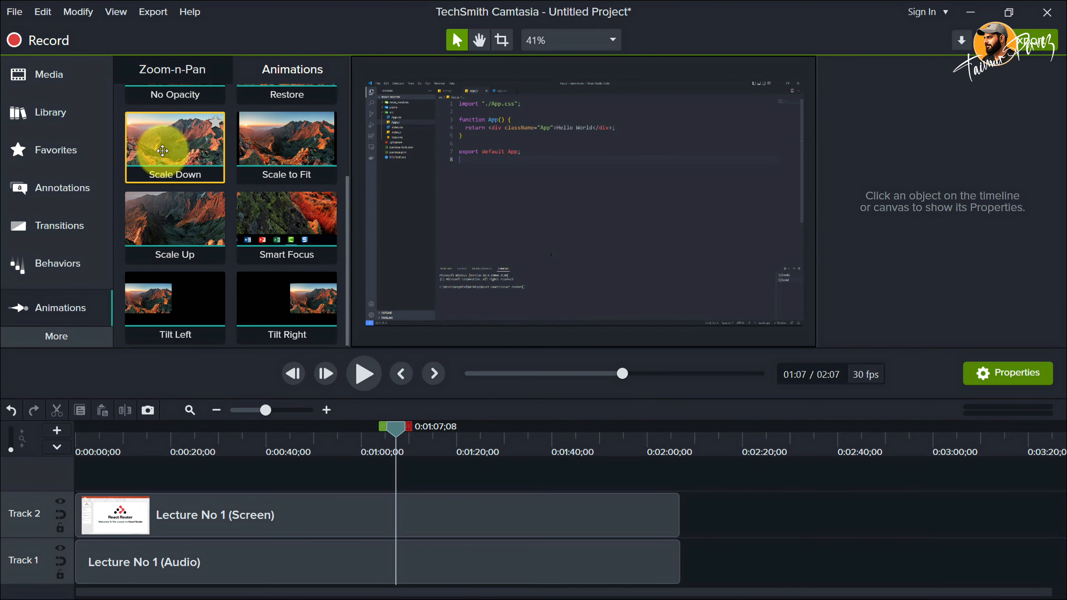
mouse_move(163, 151)
left_mouse_down()
mouse_move(181, 145)
mouse_move(334, 351)
mouse_move(407, 522)
left_mouse_up()
left_click_drag(403, 428, 389, 431)
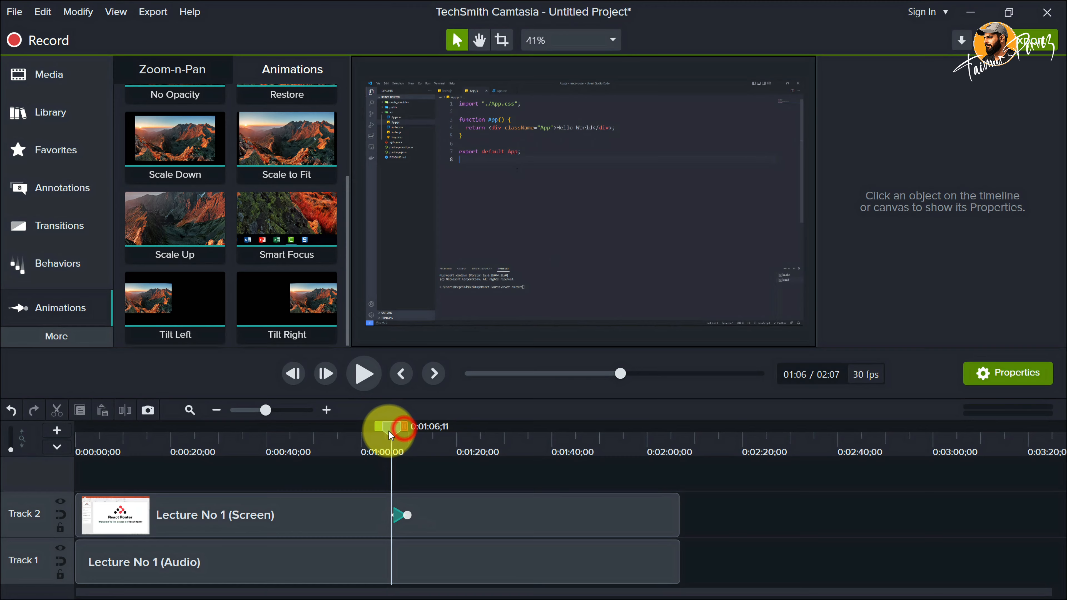
left_click(368, 375)
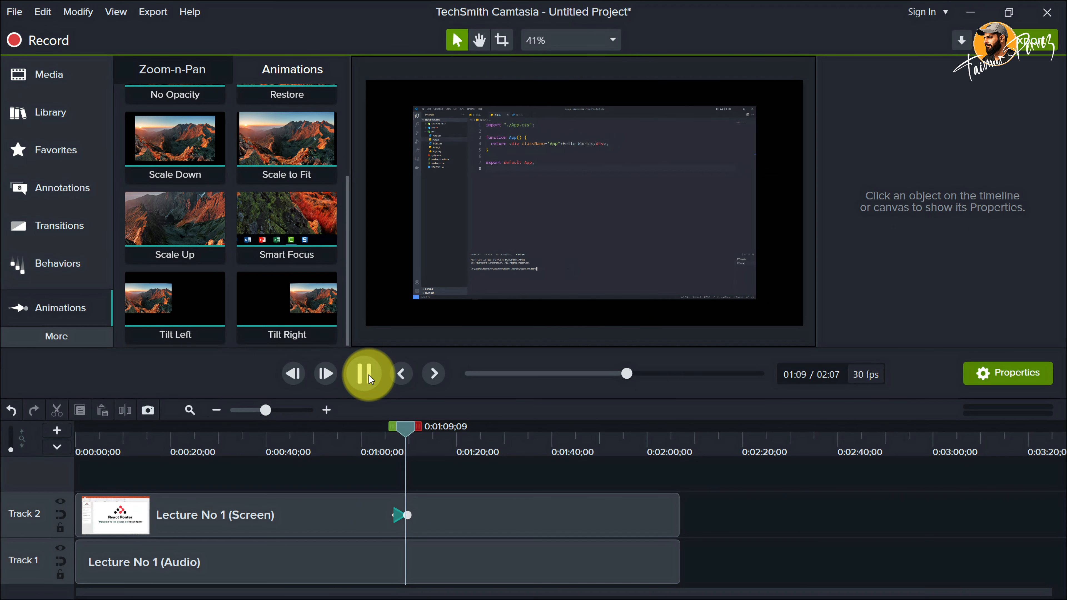
left_click(369, 375)
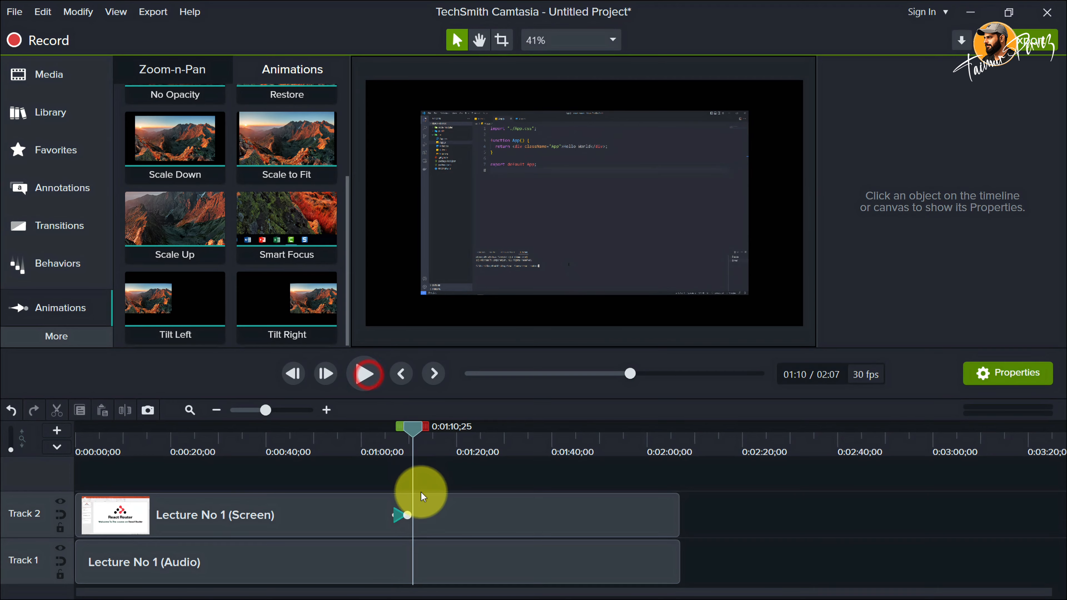
Shrink the recording to 44% at X -297.6, Y 167.4 for the Scale Down animation and preview the change.
left_click(400, 515)
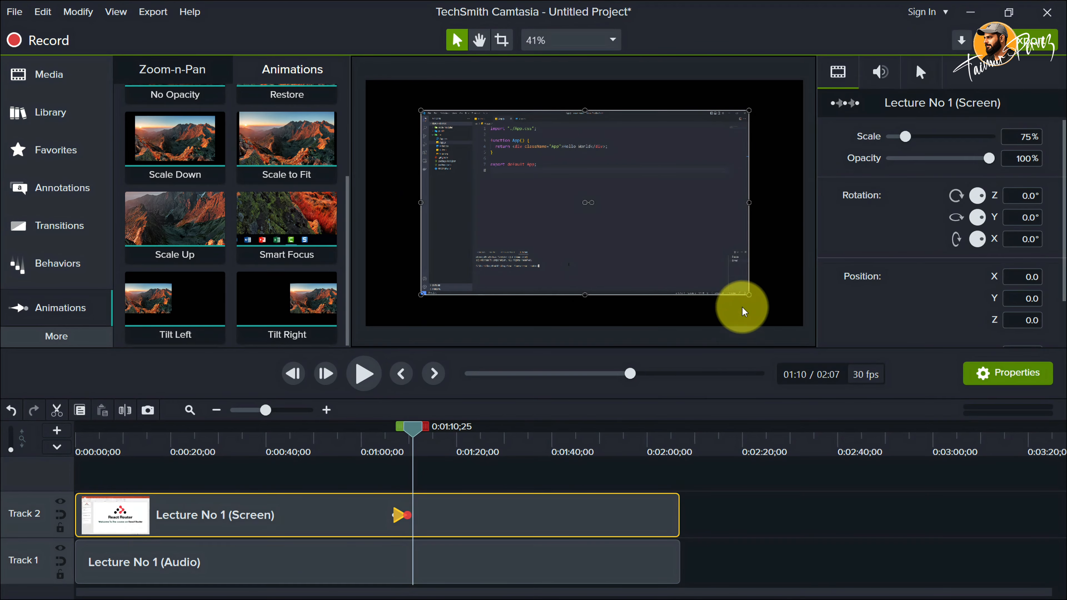
left_click_drag(747, 294, 616, 205)
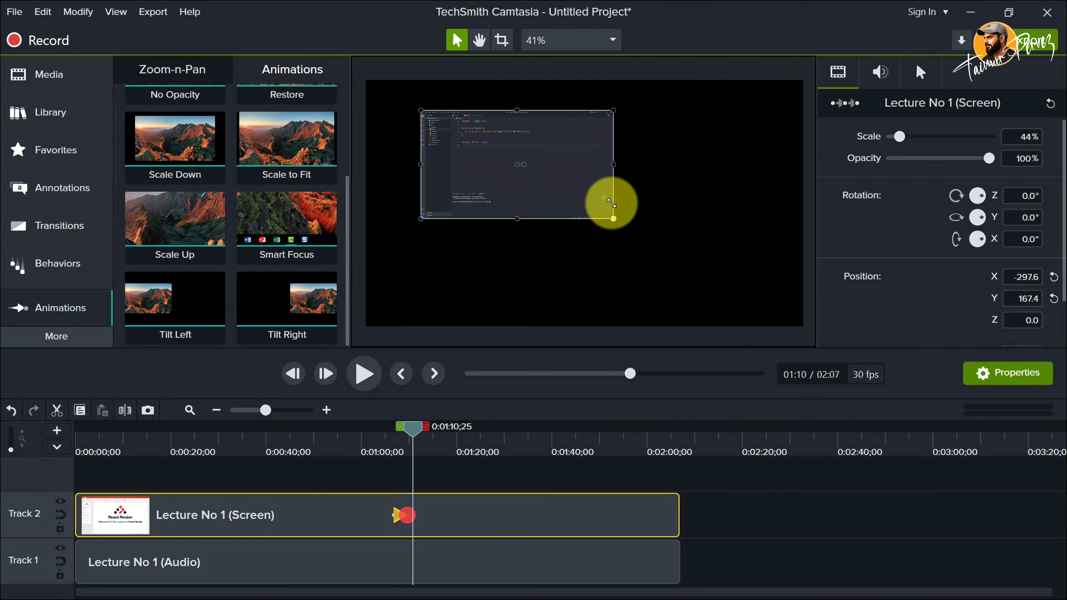
left_click(767, 512)
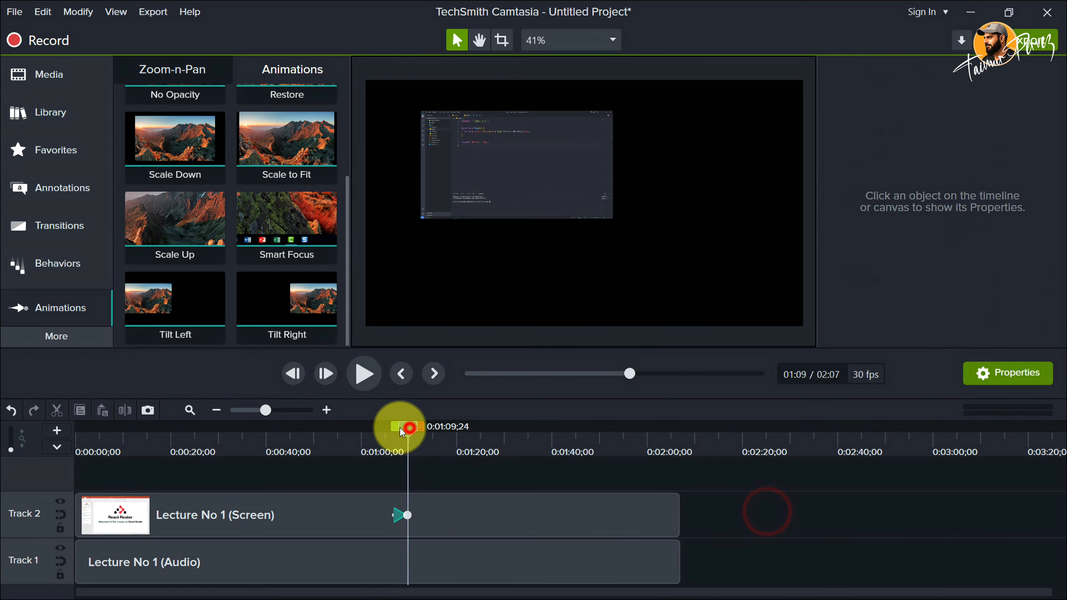
left_click_drag(400, 428, 384, 427)
left_click(366, 375)
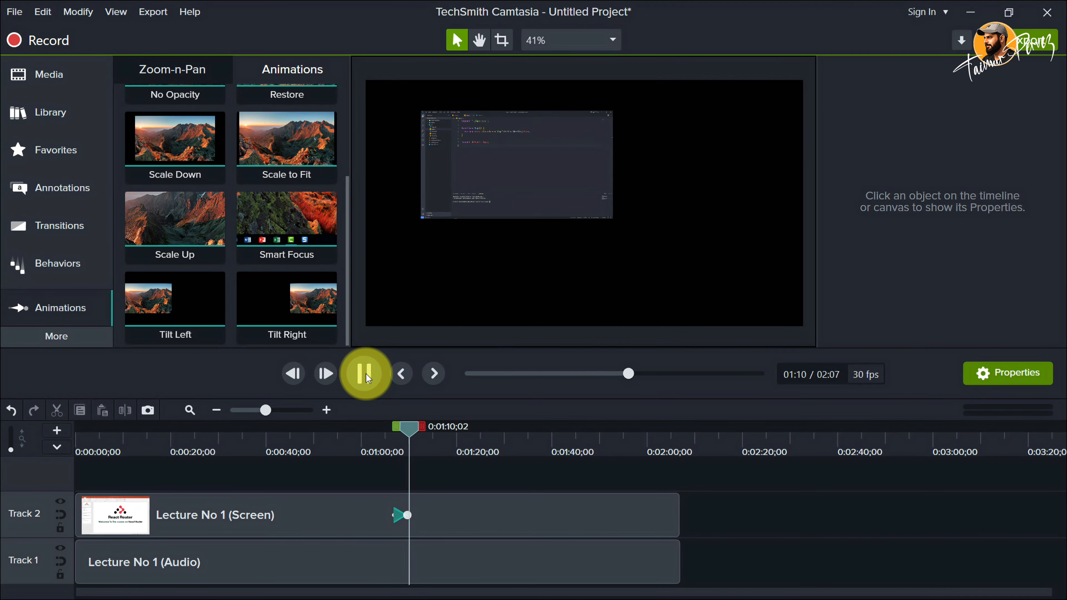
left_click(366, 373)
Adjust the Scale Down animation to run from about 0:01:08 to 0:01:13, and preview it at its longer duration.
left_click(408, 514)
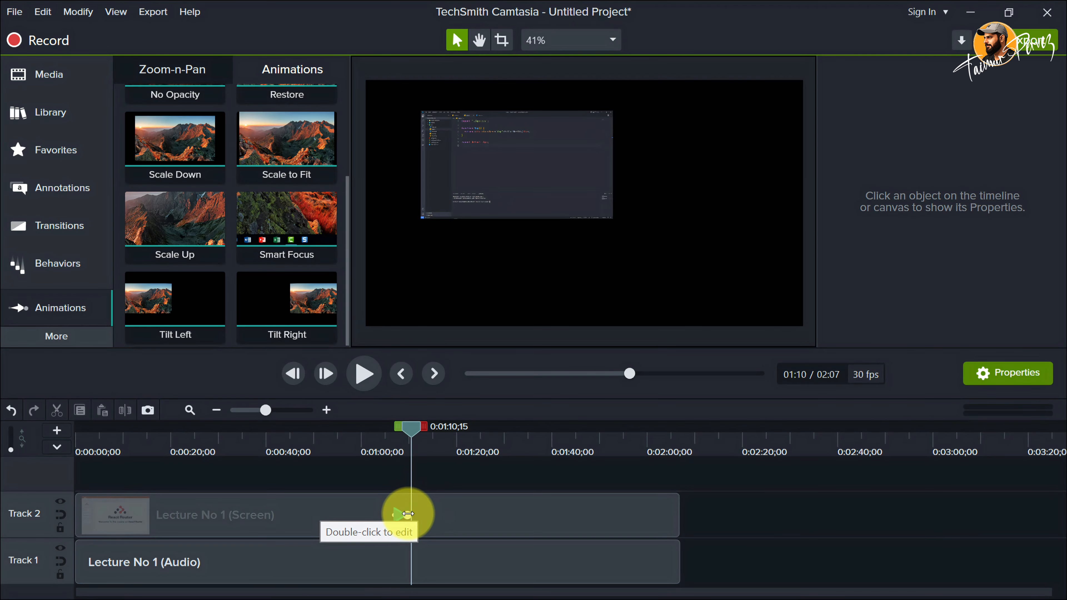
left_click_drag(408, 513, 395, 422)
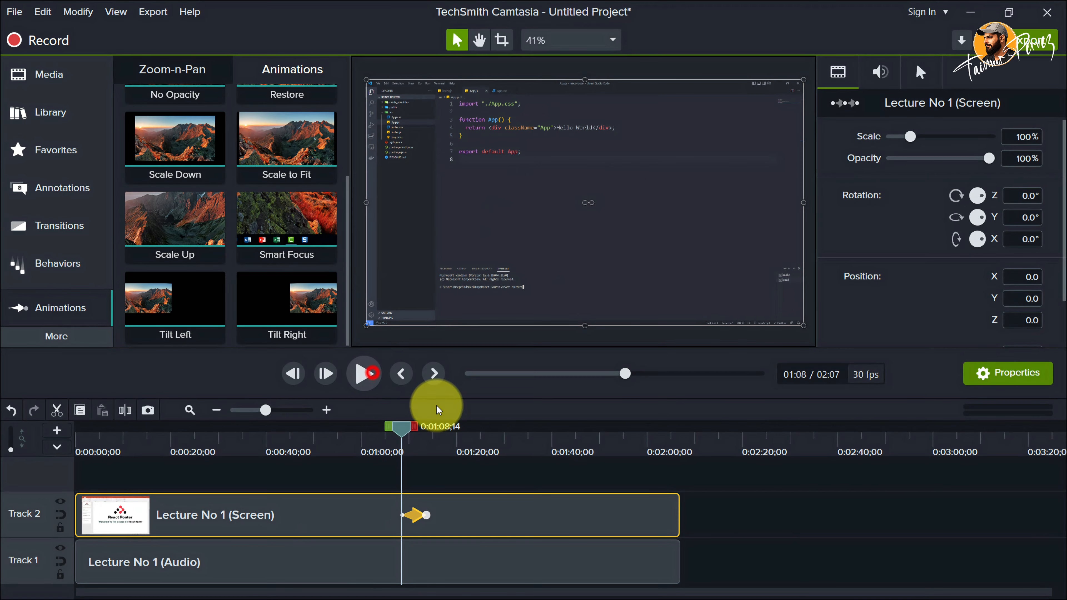
key("space")
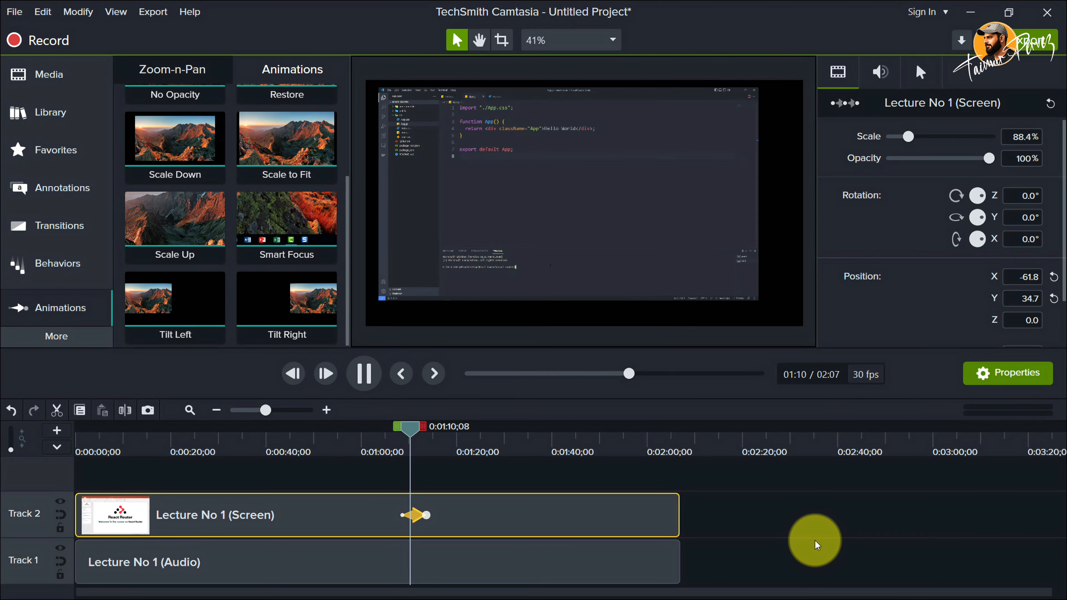
scroll(815, 540, "up", 1)
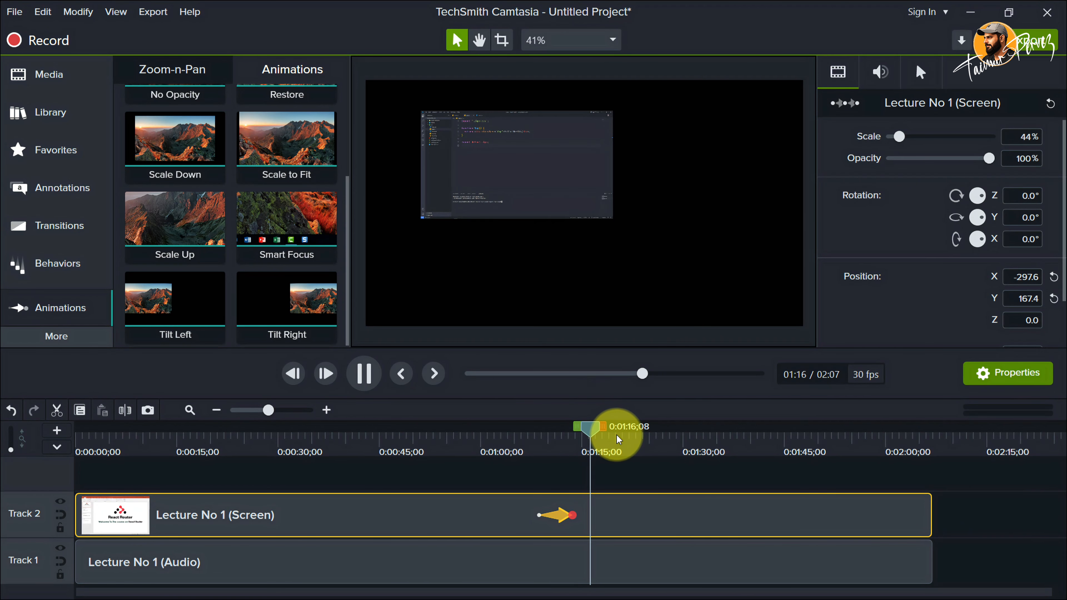
left_click(363, 374)
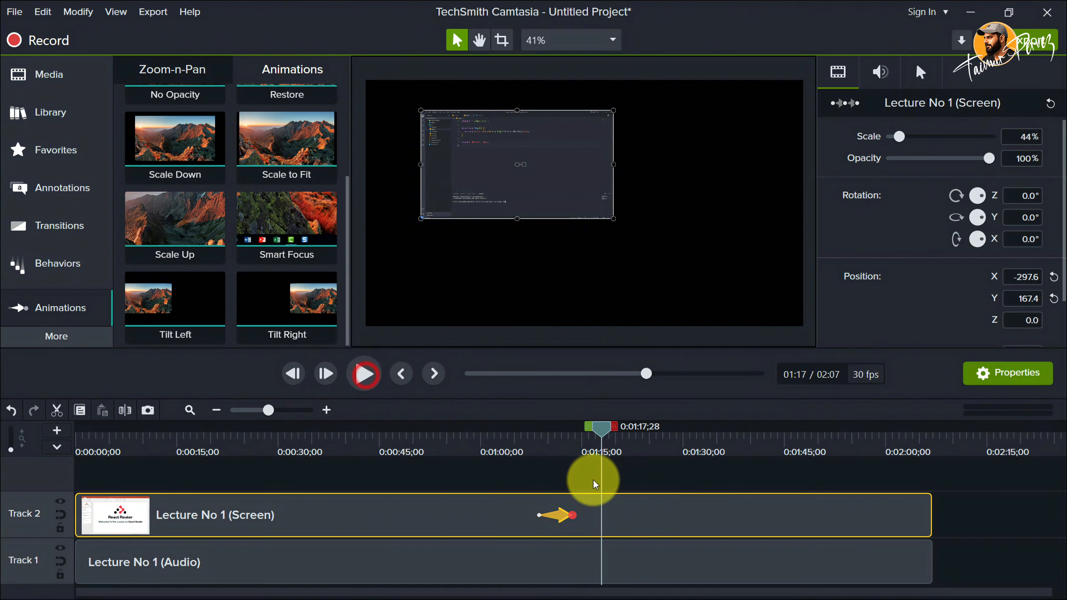
Add a Scale to Fit animation after the Scale Down on Track 2 and preview the return to 100% scale.
left_click_drag(327, 187, 625, 523)
left_click_drag(614, 433, 603, 431)
left_click(375, 378)
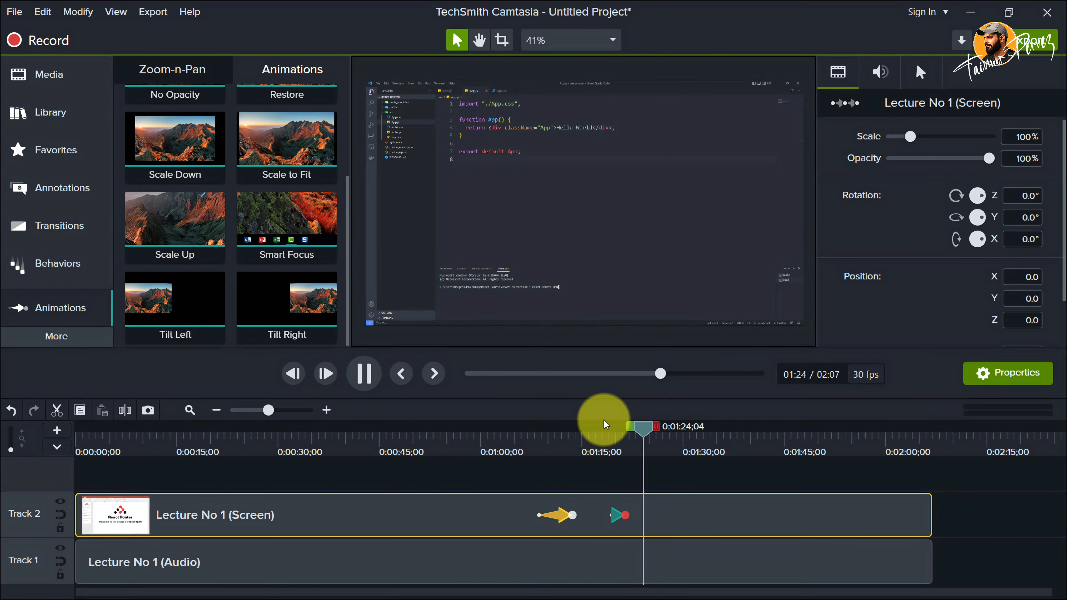
Delete the Scale Down and Scale to Fit animations from the Lecture No 1 screen clip.
left_click(627, 517)
left_click_drag(628, 518, 570, 522)
key("Delete")
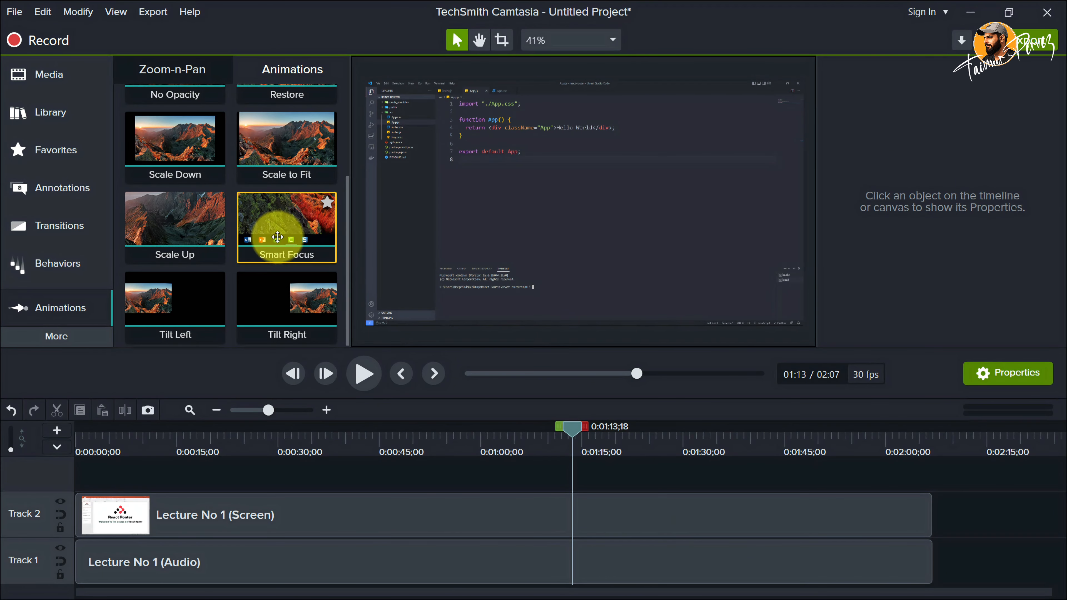
Change the canvas dimensions to 720p HD (1280x720) and apply the Smart Focus animation to the Lecture No 1 screen clip.
left_click_drag(279, 227, 440, 522)
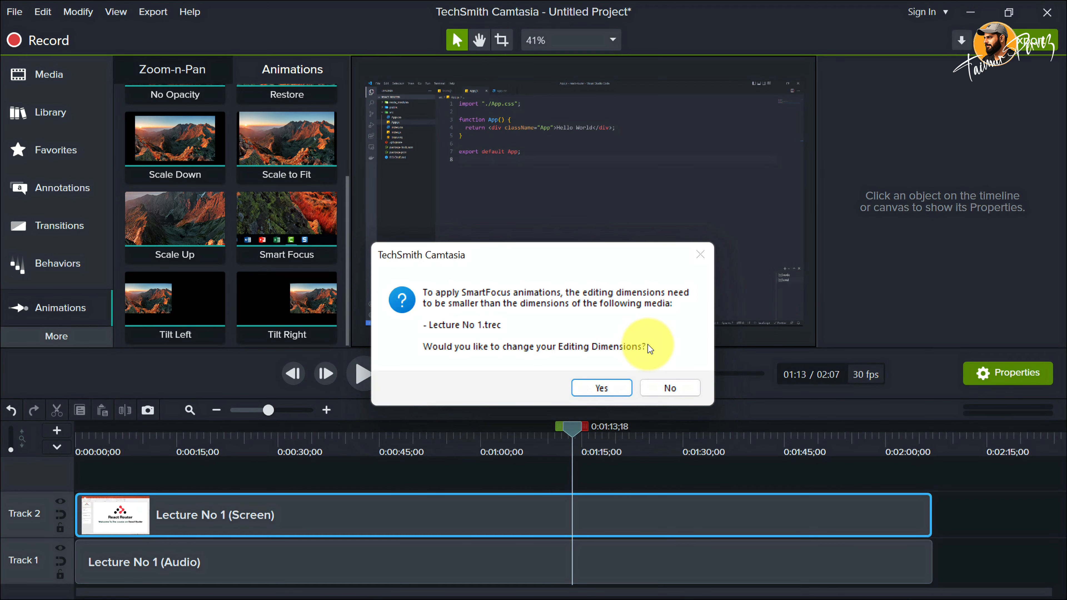
left_click(613, 387)
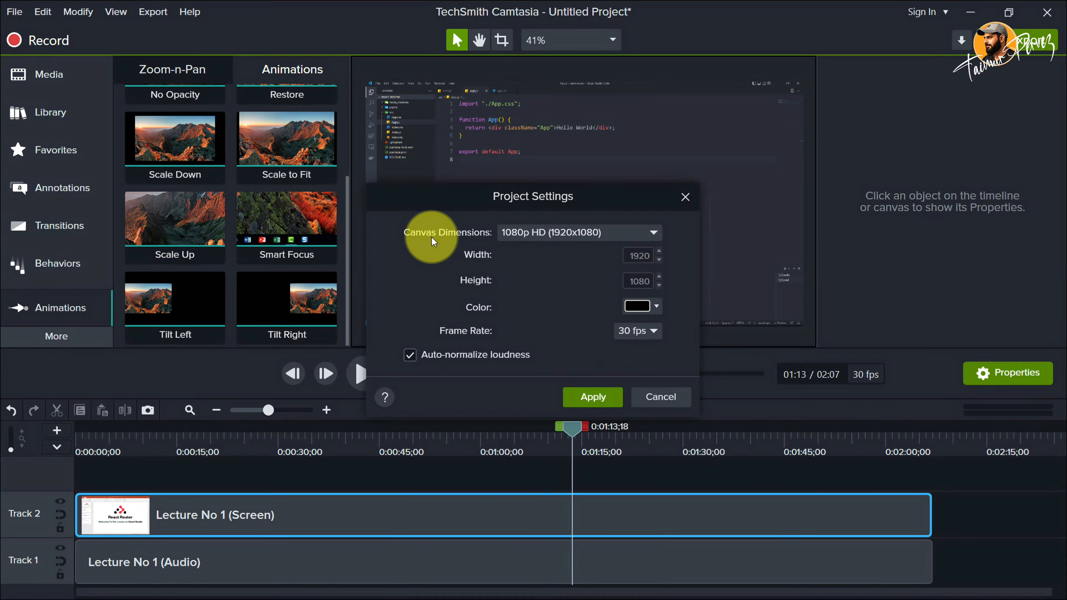
left_click(570, 234)
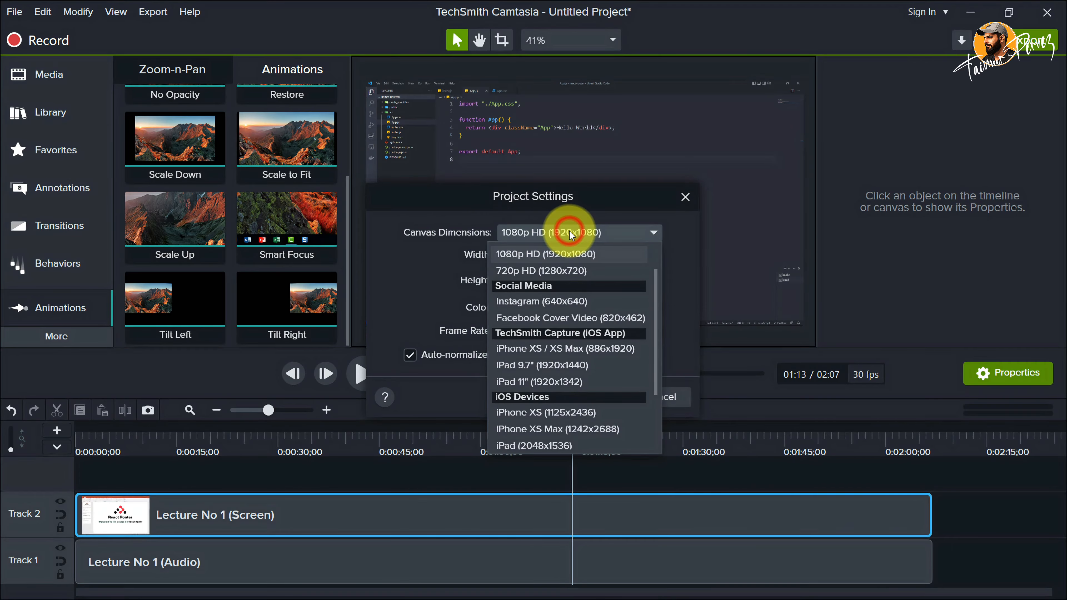
left_click(556, 271)
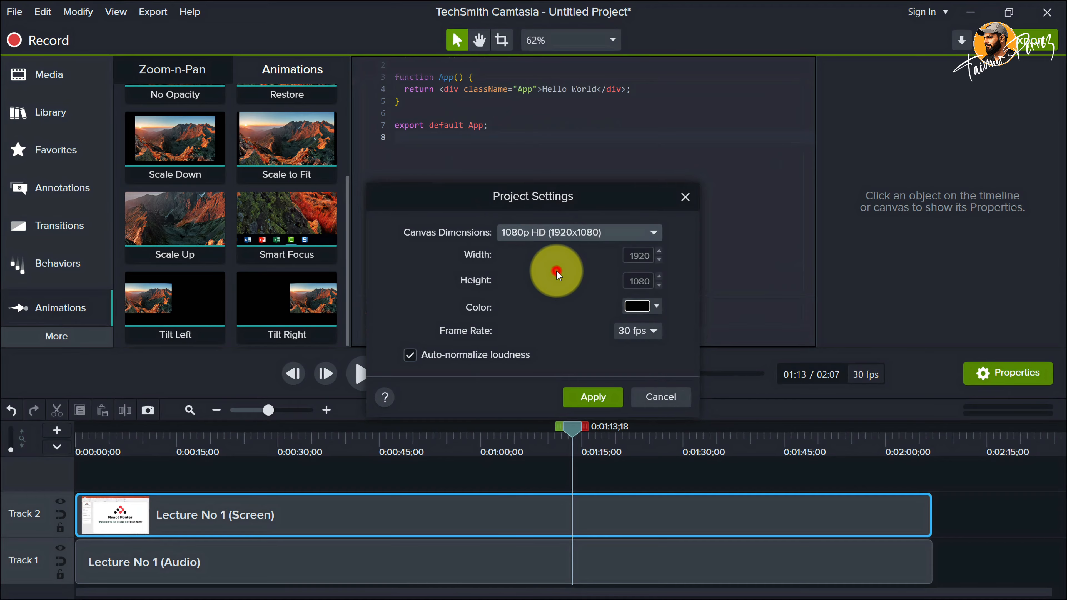
left_click(617, 396)
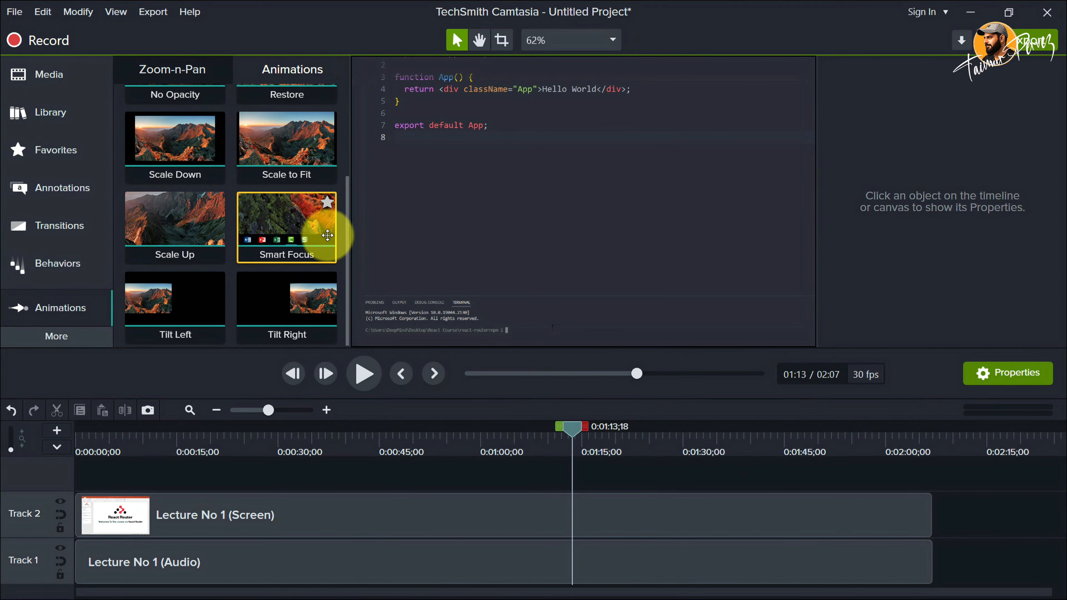
left_click_drag(328, 235, 477, 516)
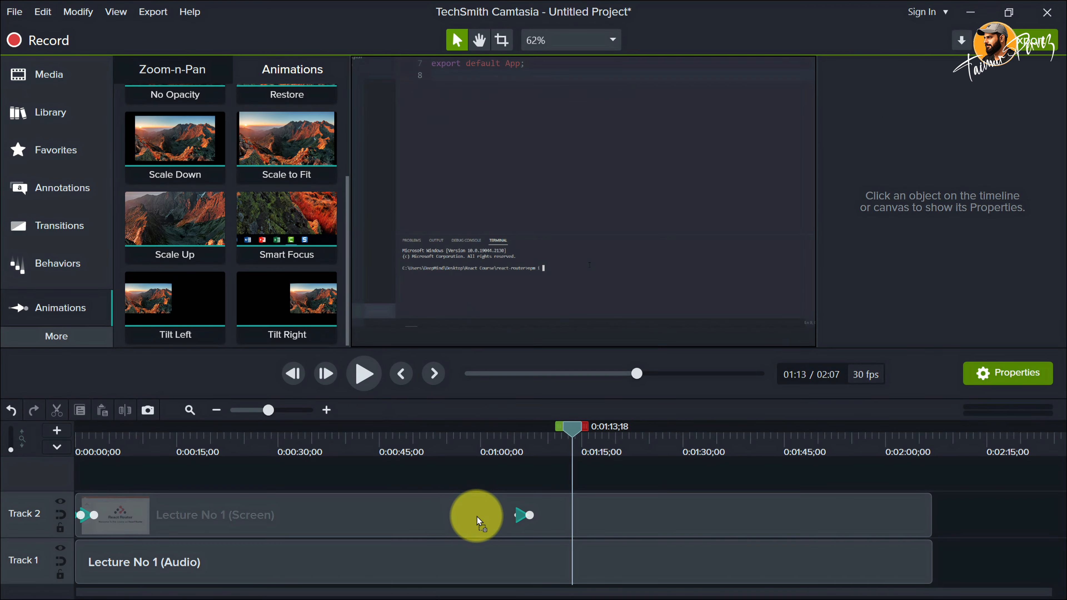
Play back the Smart Focus animations at the start of the timeline and shortly after 0:01:00.
left_click(120, 436)
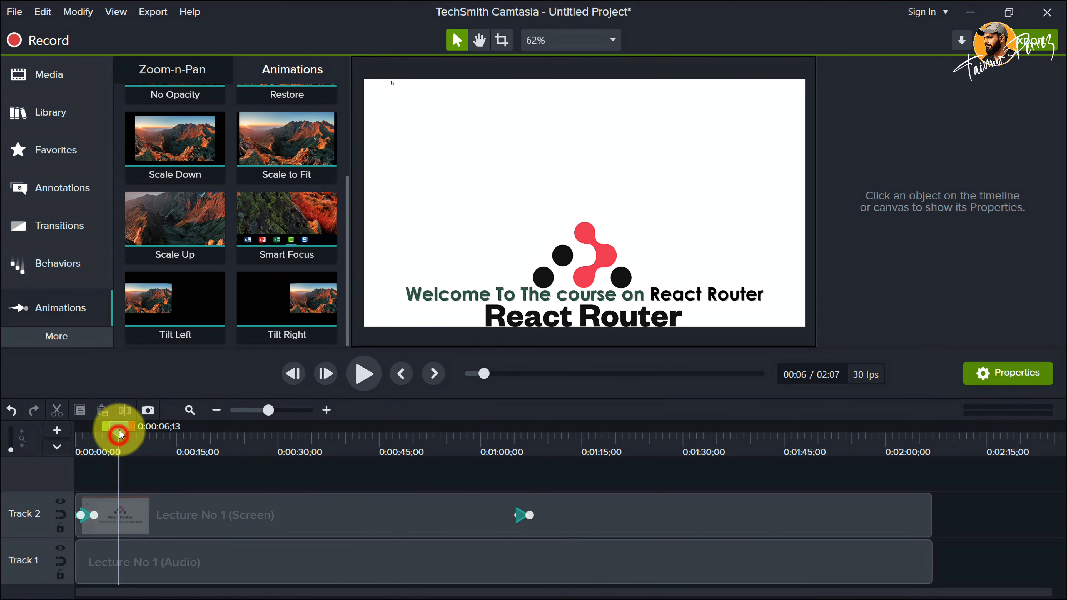
left_click_drag(120, 435, 76, 433)
left_click(364, 374)
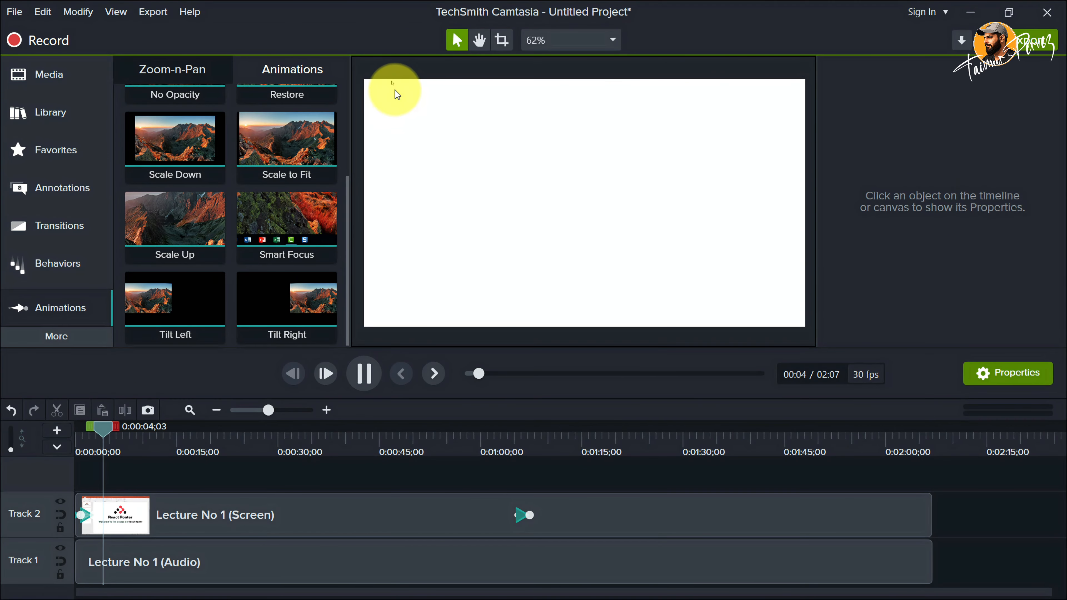
left_click(496, 433)
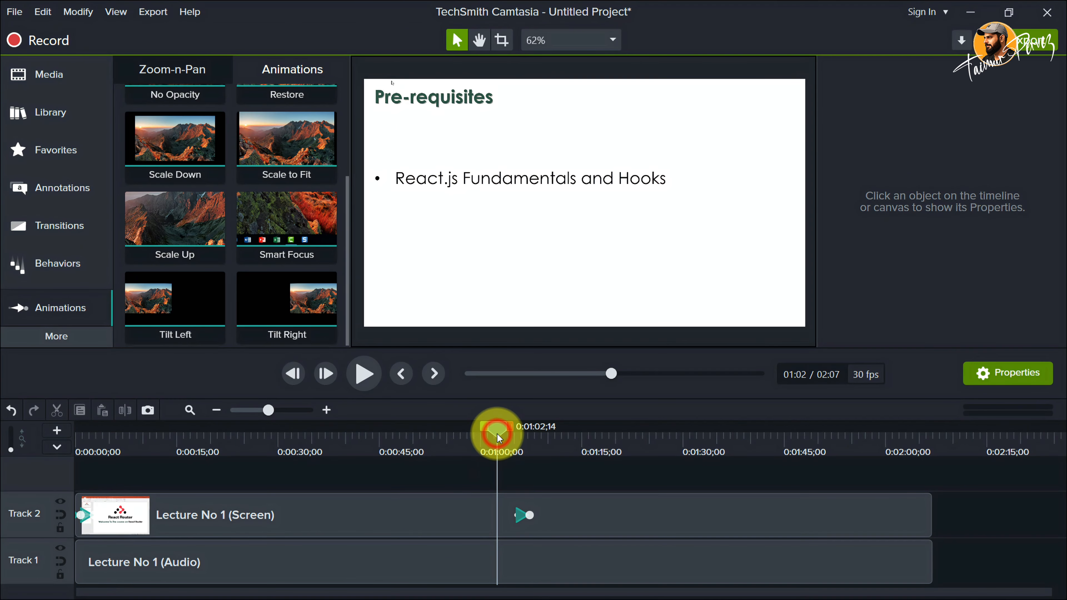
left_click_drag(499, 439, 509, 448)
left_click(357, 370)
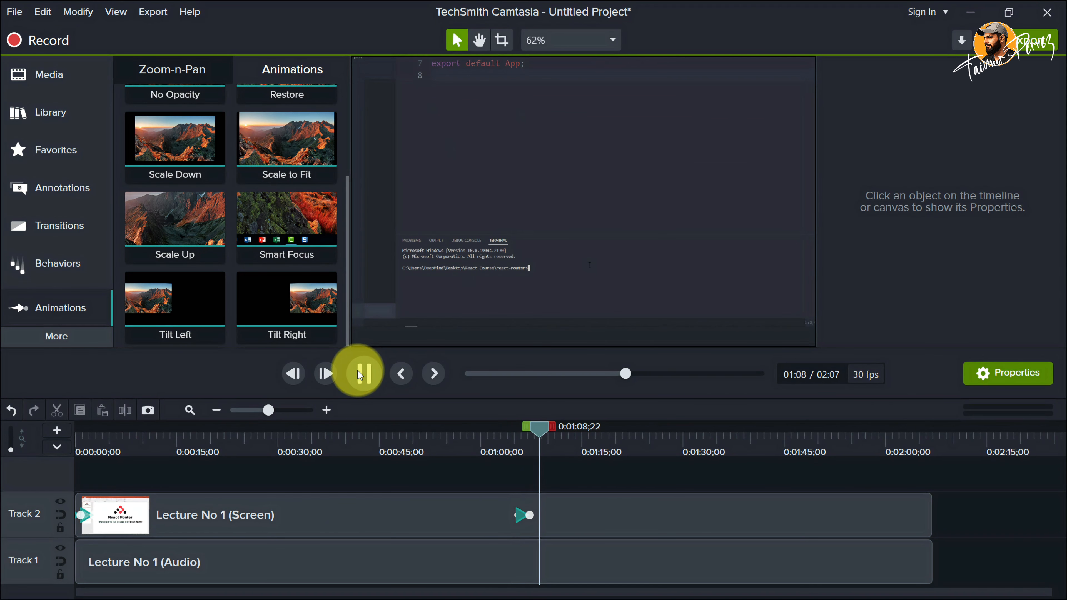
Stop playback and delete both Smart Focus animations from the Lecture No 1 screen clip on Track 2.
left_click(358, 371)
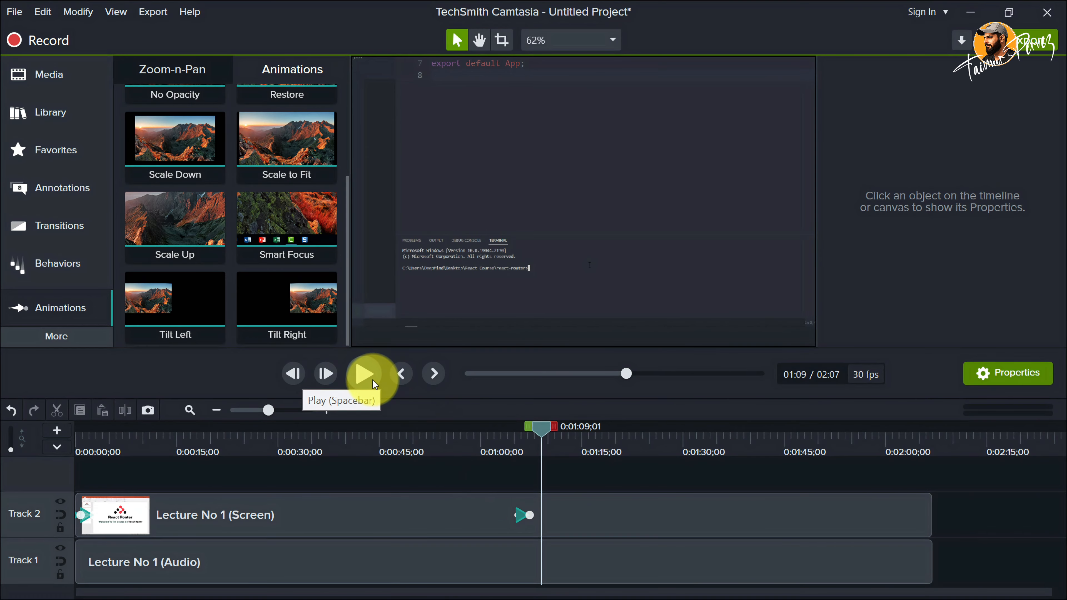
left_click(519, 517)
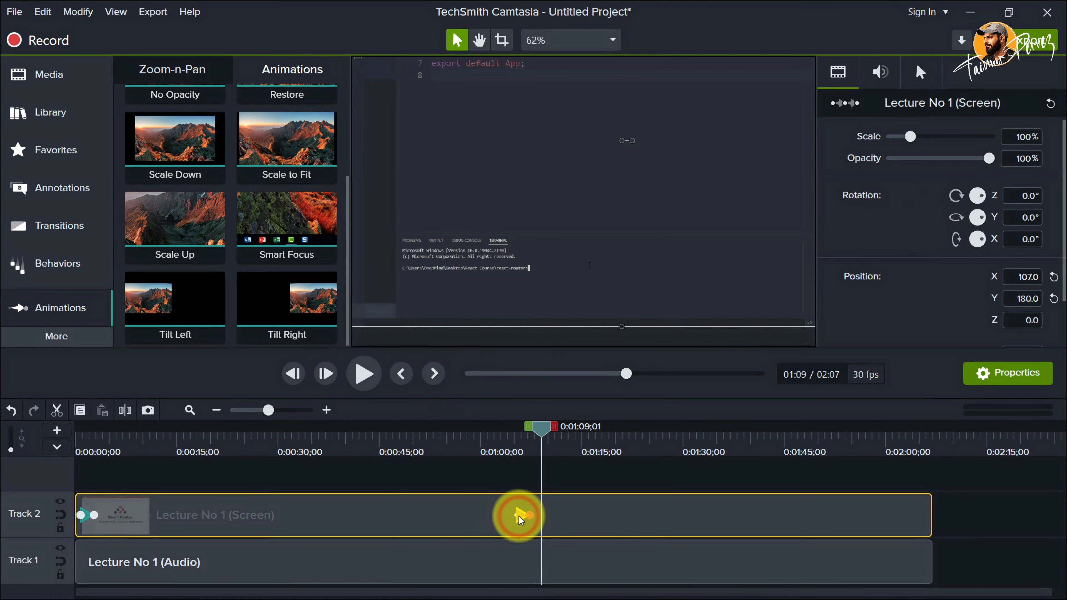
left_click_drag(519, 516, 83, 514)
left_click(80, 513)
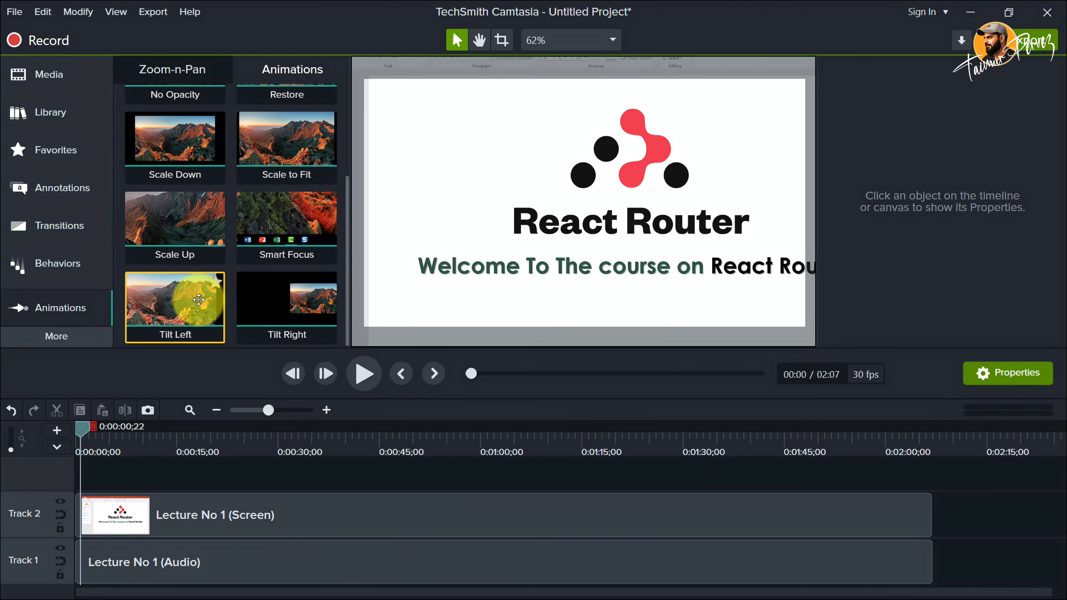
Add a Tilt Left animation to the Lecture No 1 screen clip just before 0:01:00 and play back its effect.
left_click_drag(178, 298, 485, 517)
left_click(465, 441)
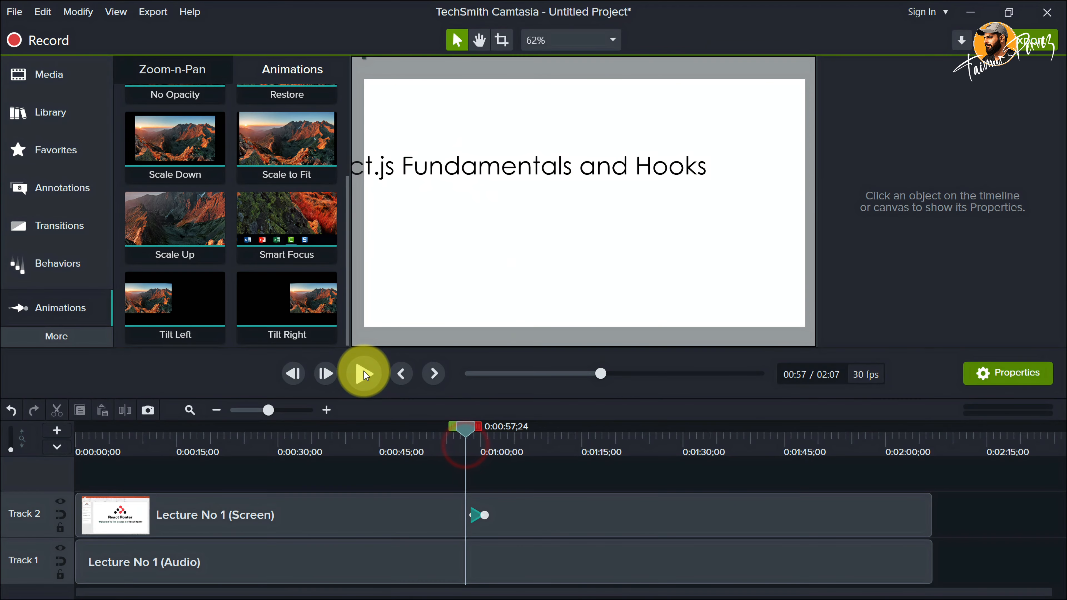
left_click(364, 372)
left_click(578, 35)
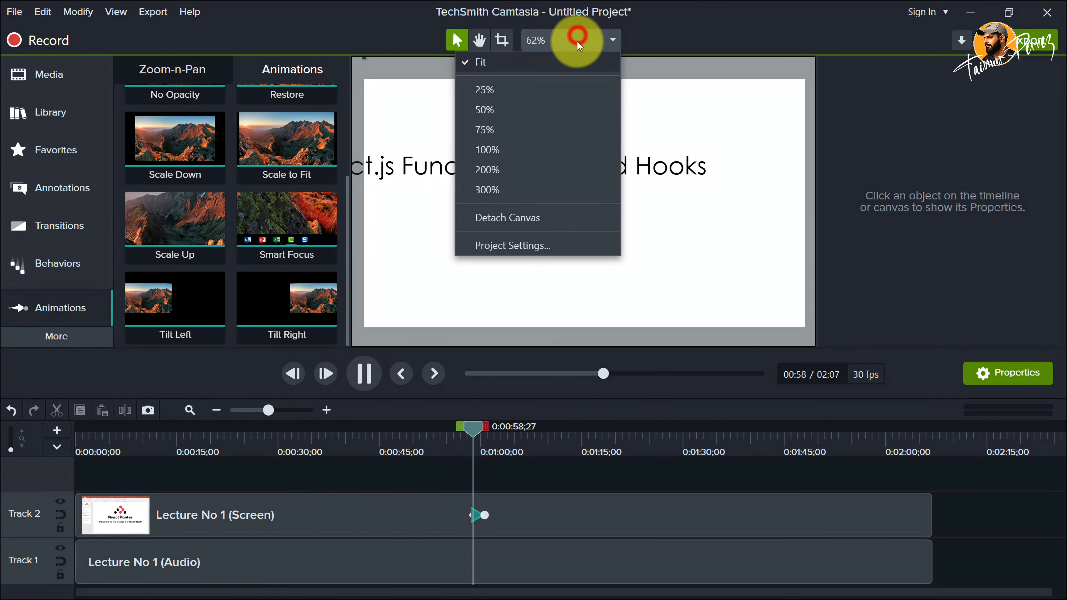
left_click(549, 71)
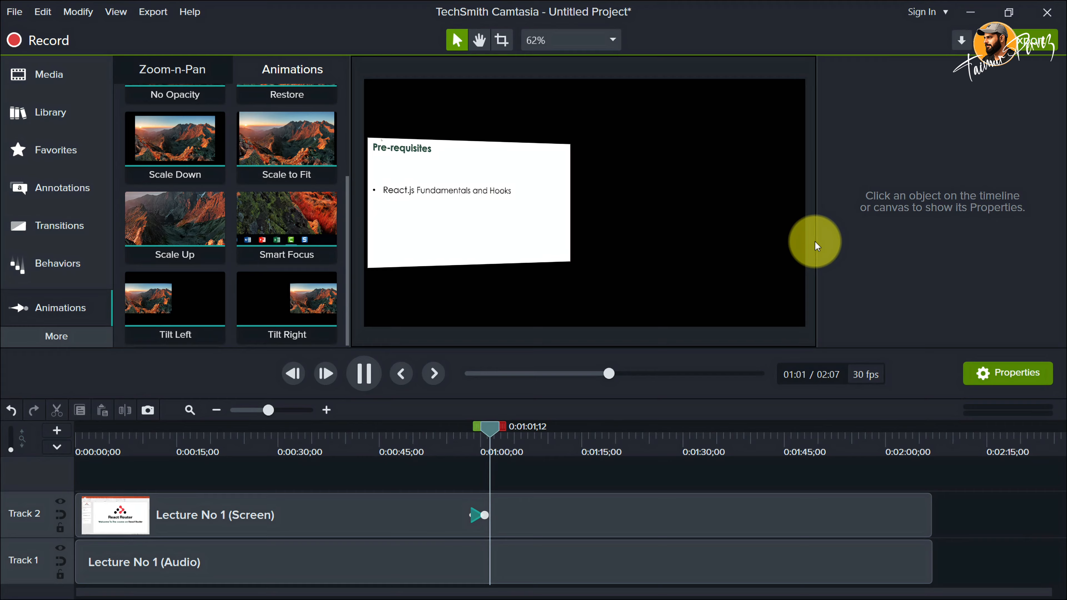
left_click(364, 372)
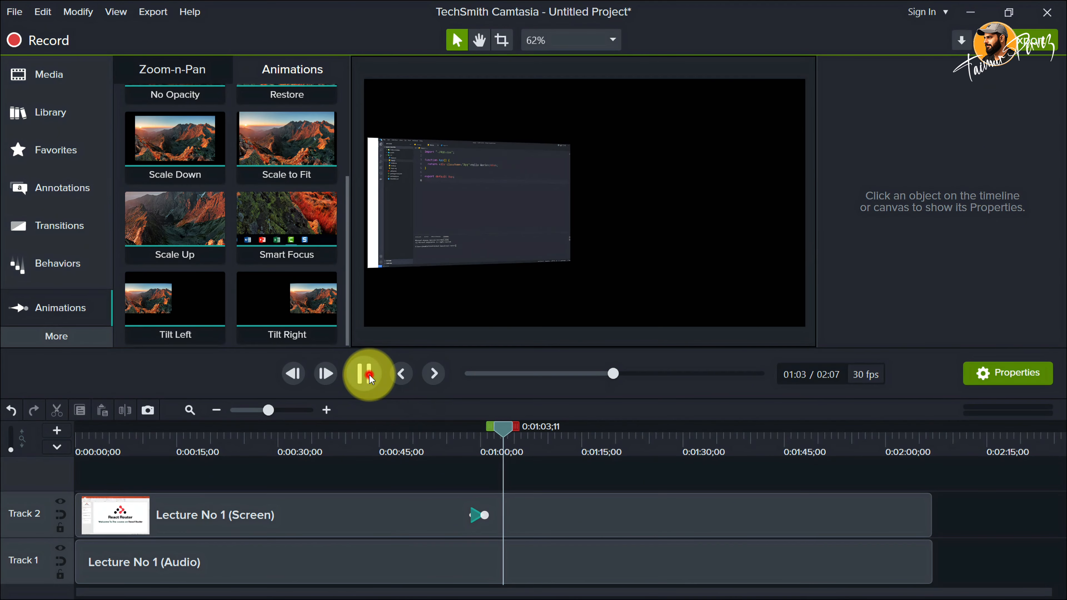
Remove the Tilt Left animation and undo the earlier edits until the screen clip fits the 1080p canvas again.
left_click(483, 514)
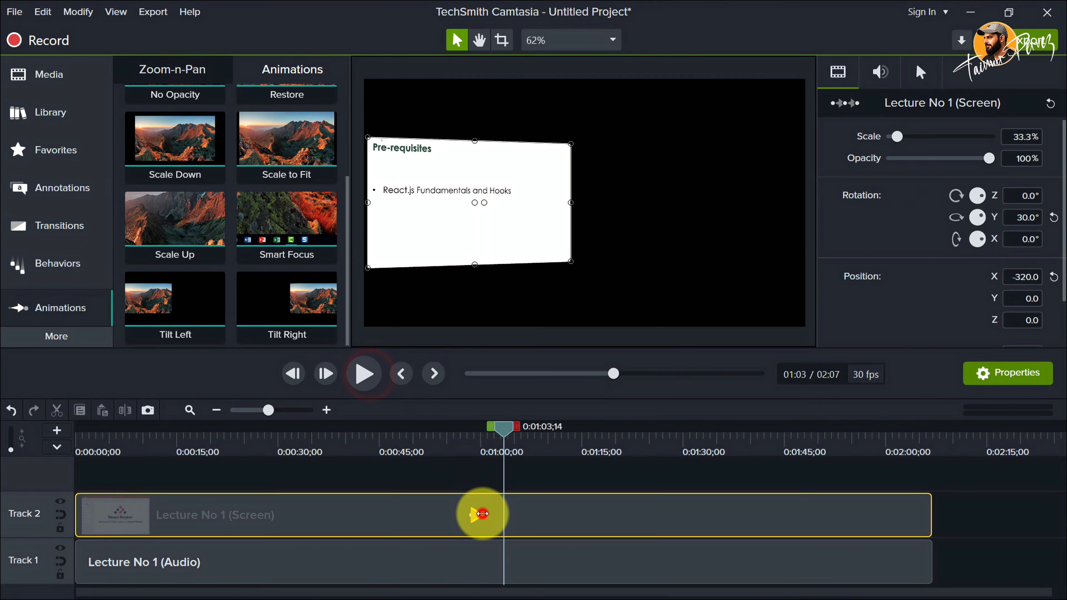
left_click(621, 478)
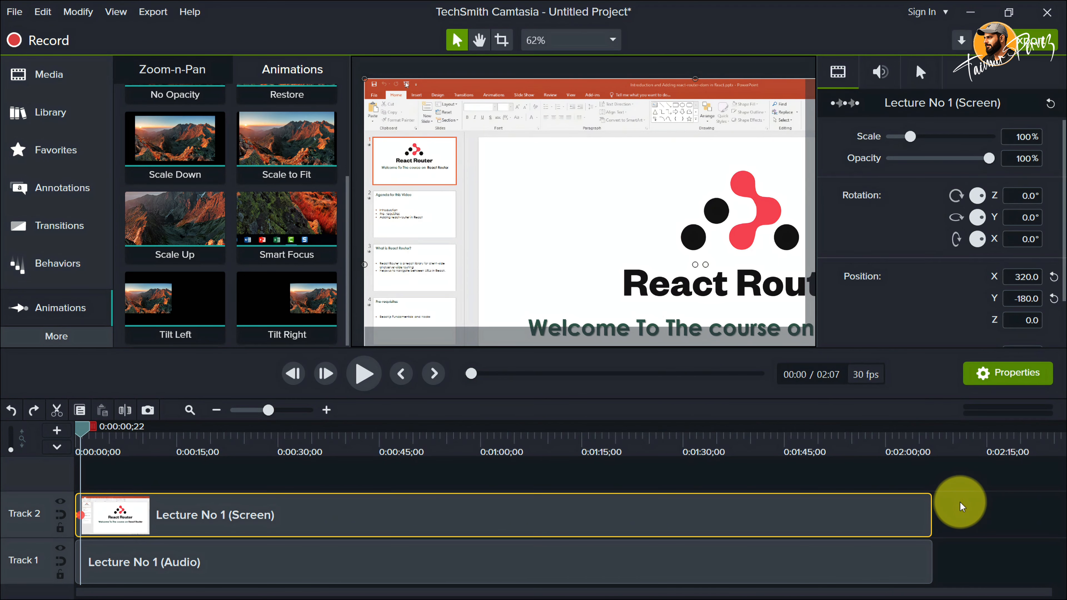
left_click(1024, 520)
left_click(546, 204)
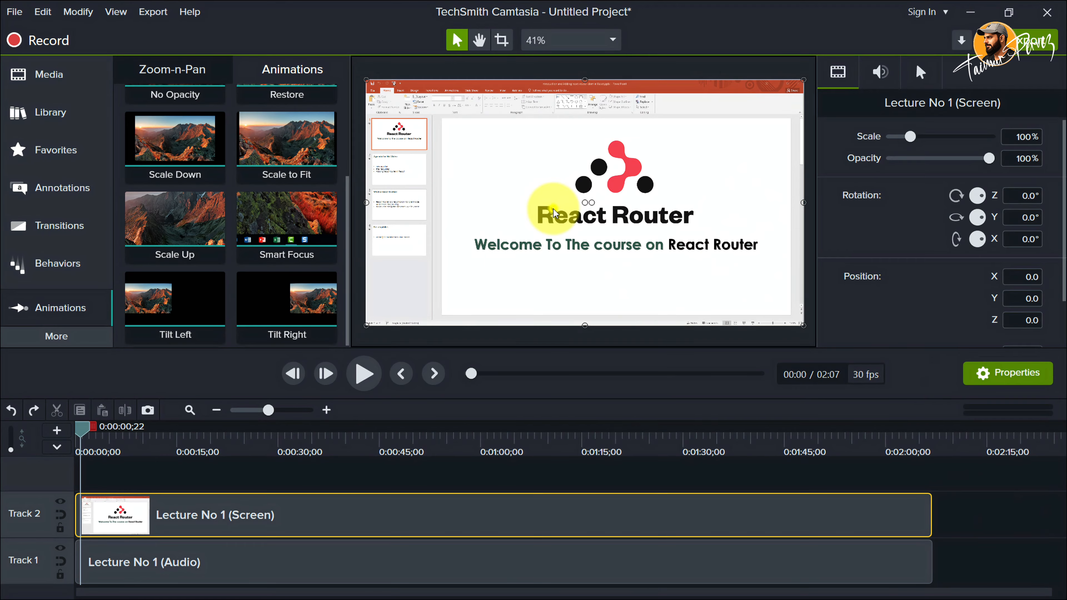
Check the canvas dimensions in the project settings and leave them as they are.
right_click(549, 269)
left_click(476, 511)
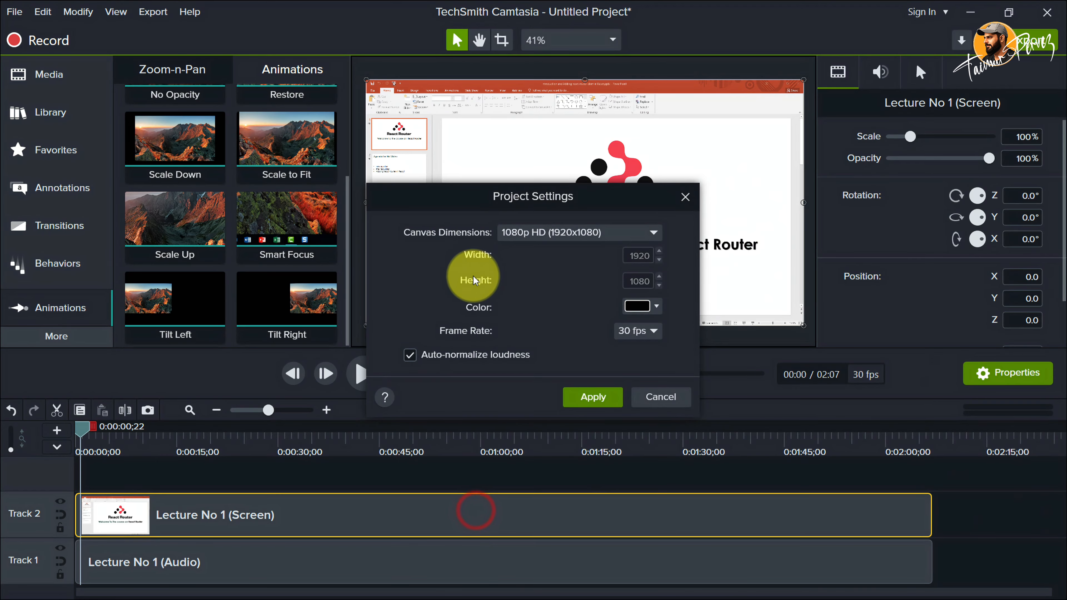
left_click(684, 196)
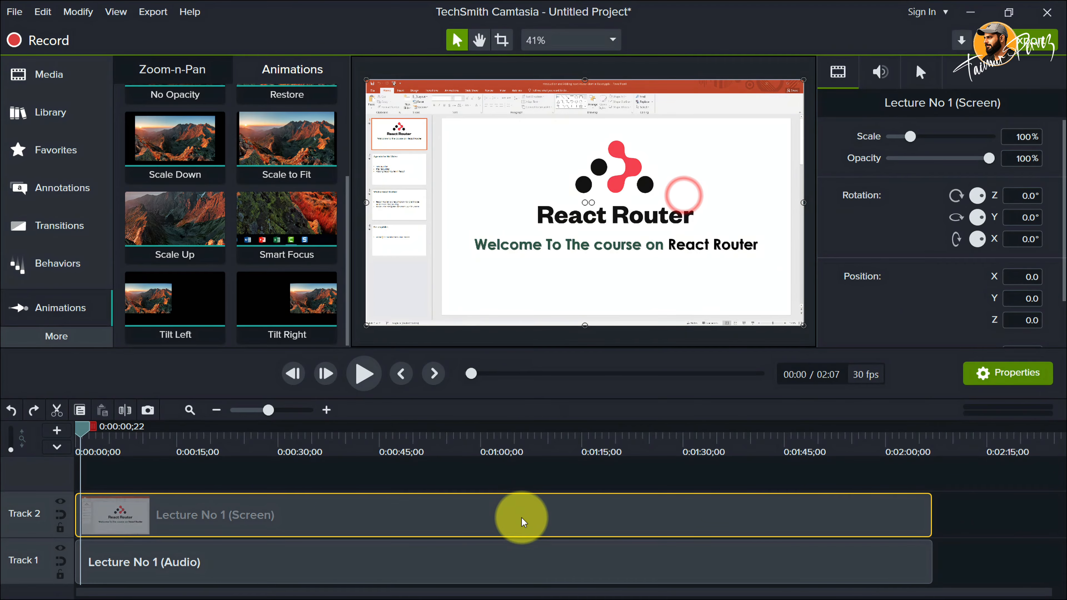
Open the Cursor Effects and look through the cursor, left-click and right-click effect categories.
scroll(229, 251, "up", 2)
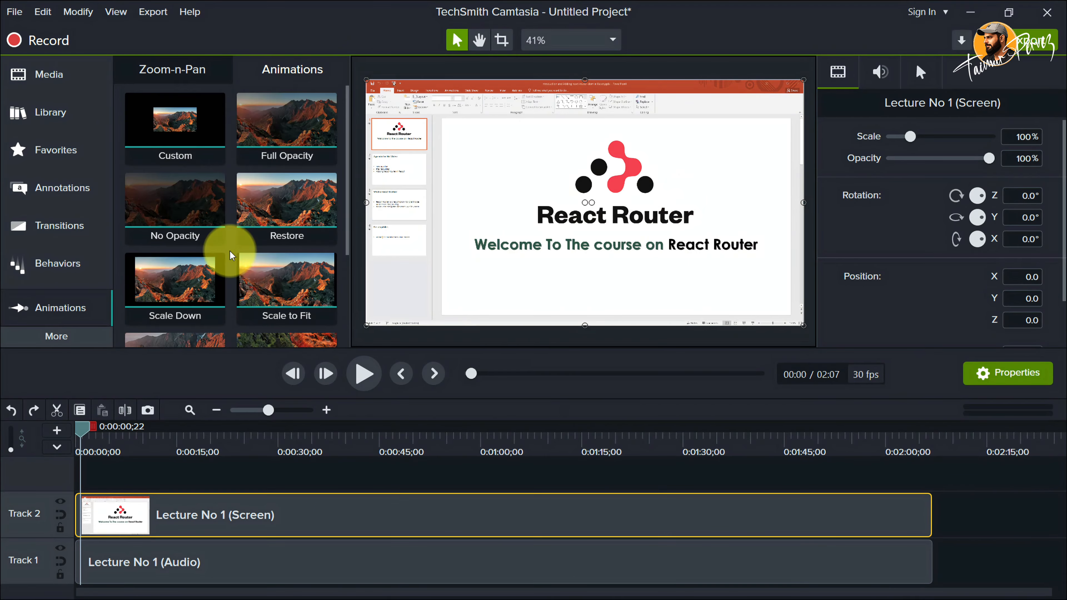
scroll(252, 197, "down", 2)
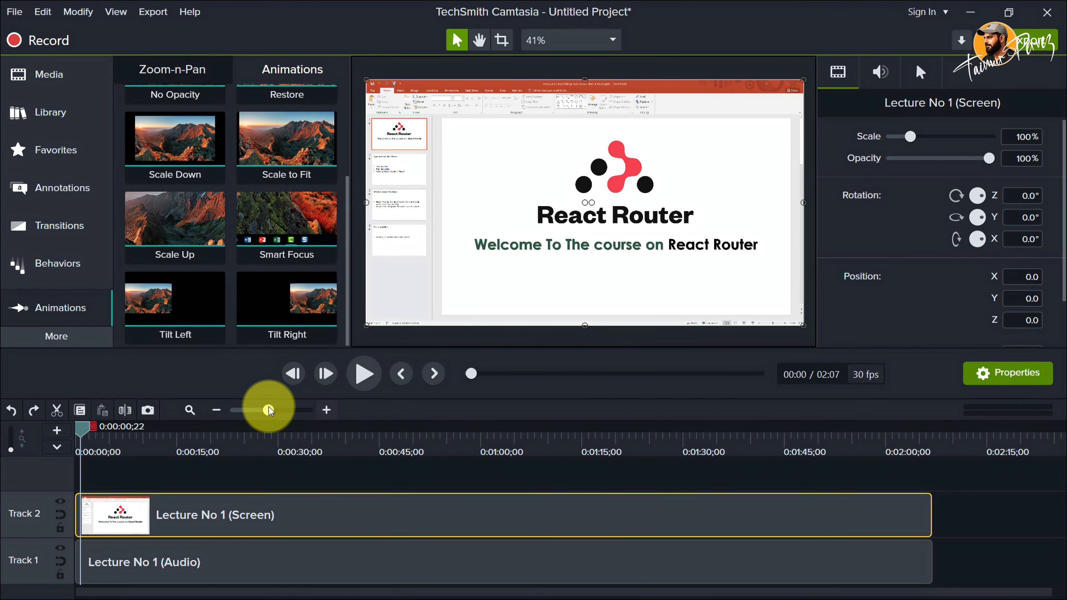
left_click(64, 337)
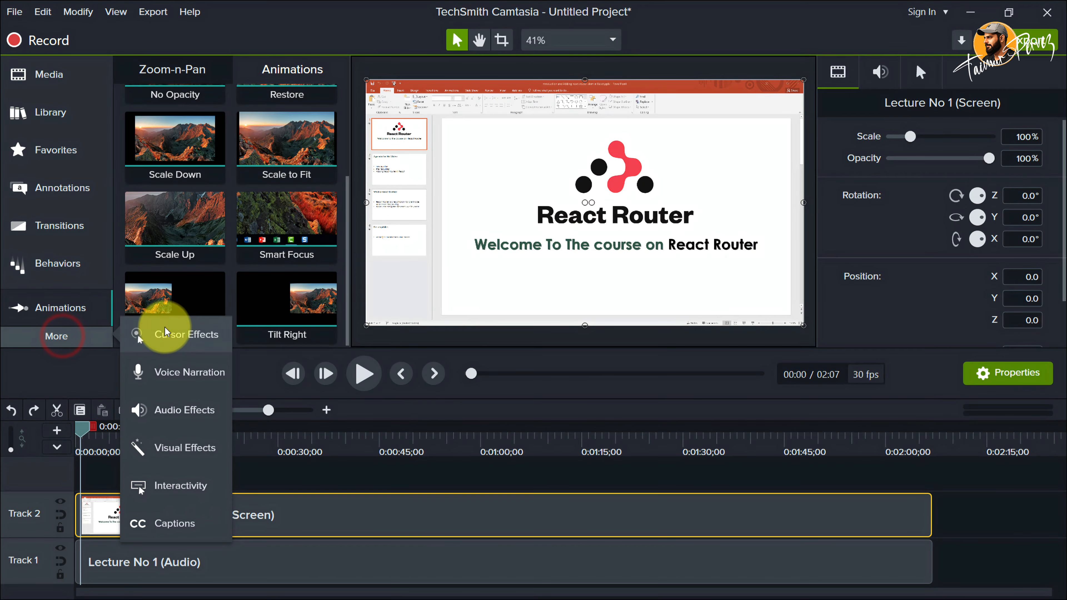
left_click(182, 338)
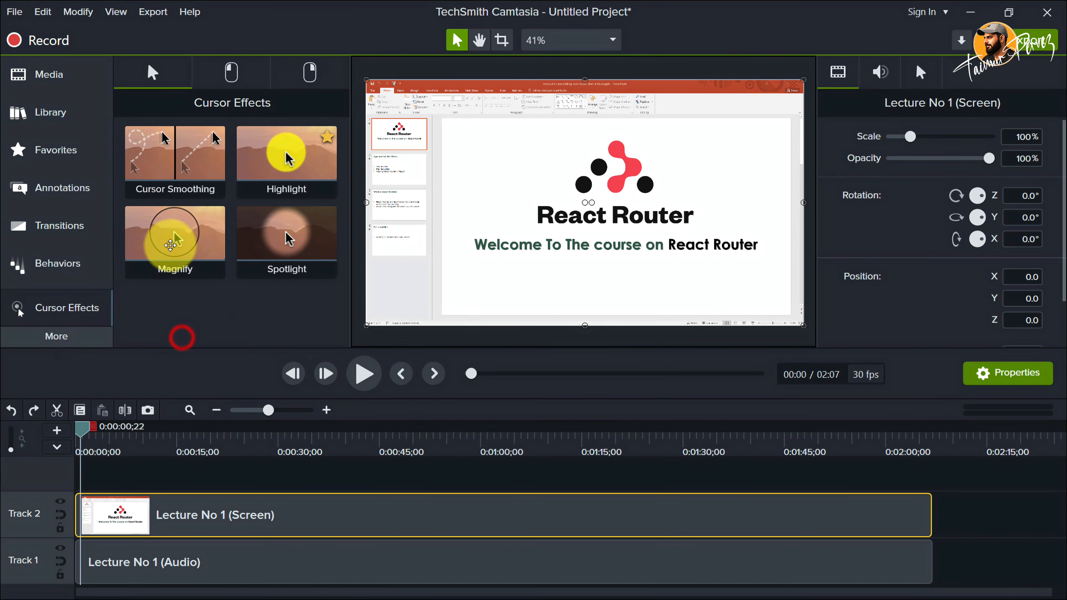
left_click(232, 76)
left_click(310, 72)
left_click(152, 73)
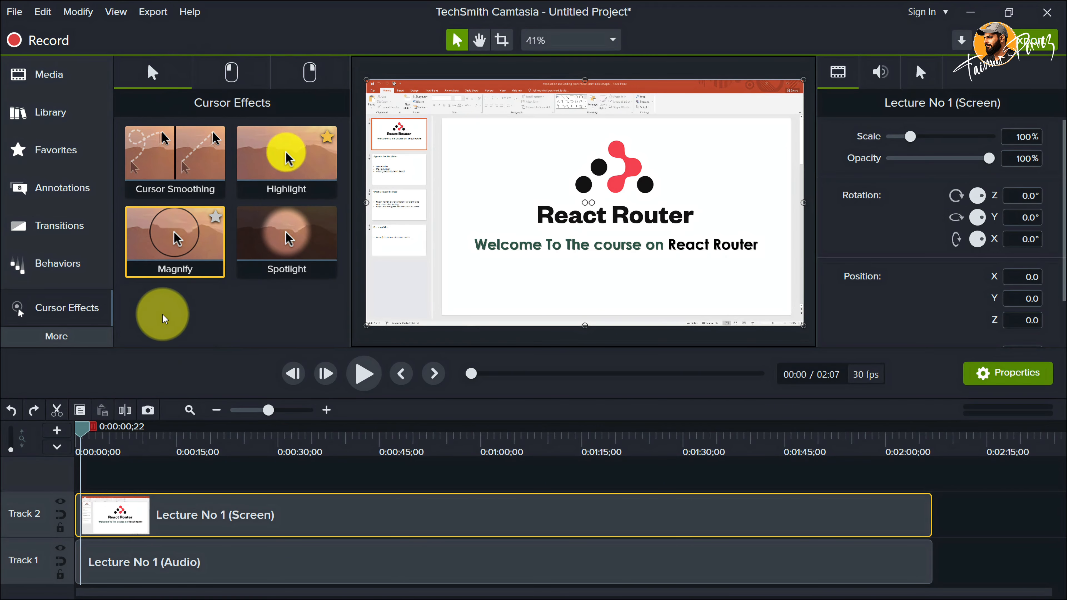
Apply the Highlight cursor effect to the Lecture No 1 screen clip and select it in the clip's expanded effects.
left_click(277, 145)
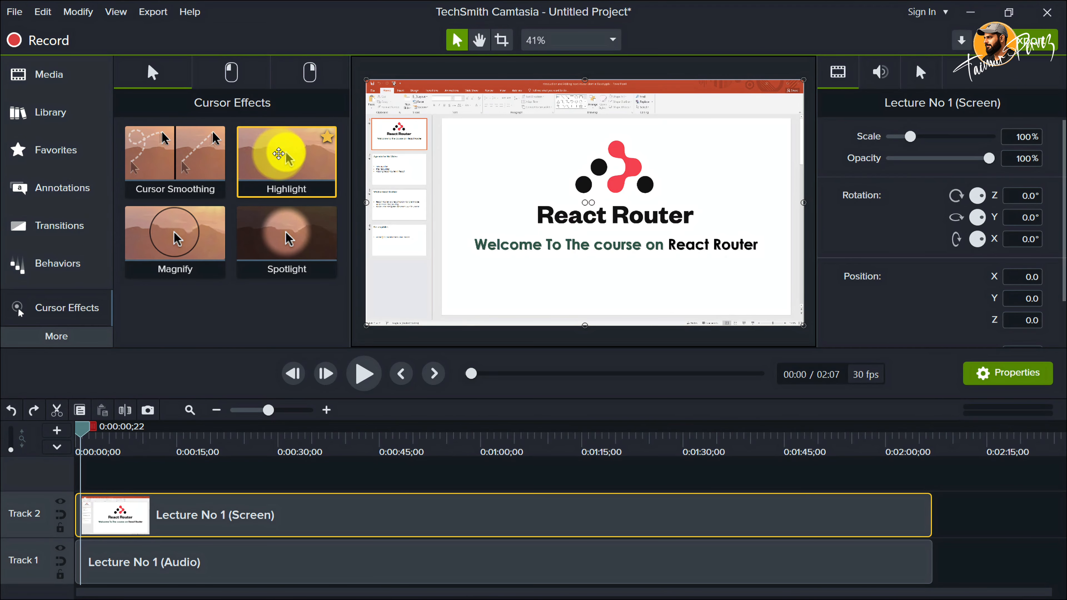
left_click_drag(278, 150, 380, 529)
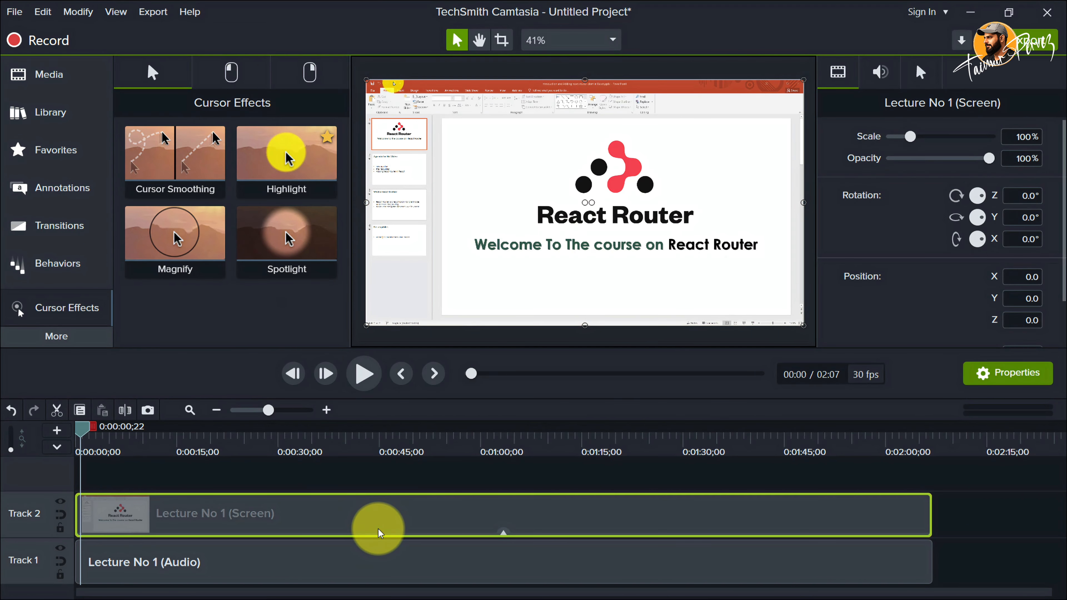
left_click(504, 534)
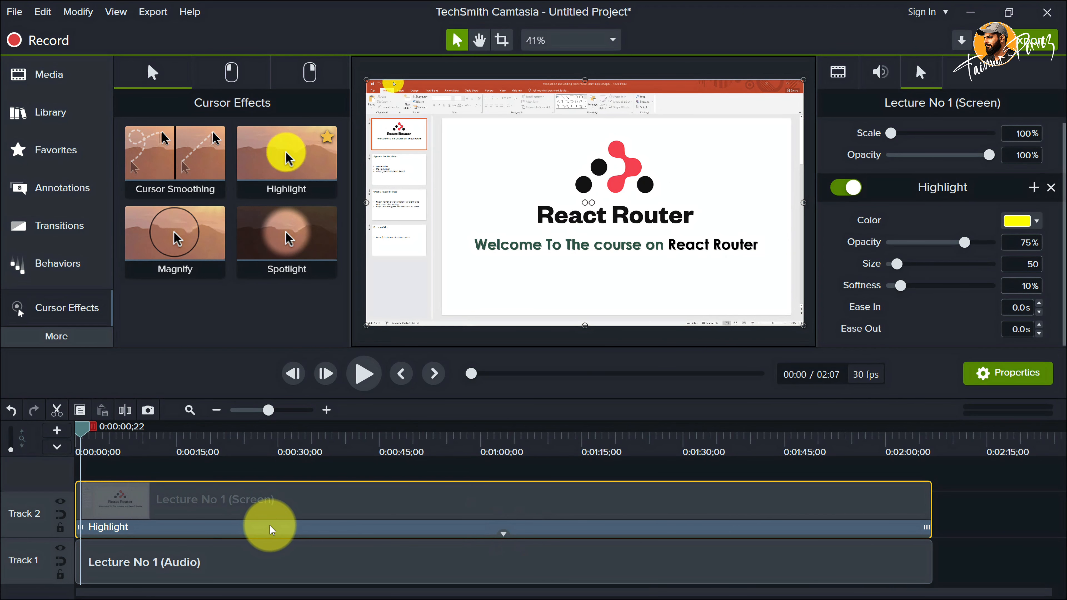
left_click(293, 532)
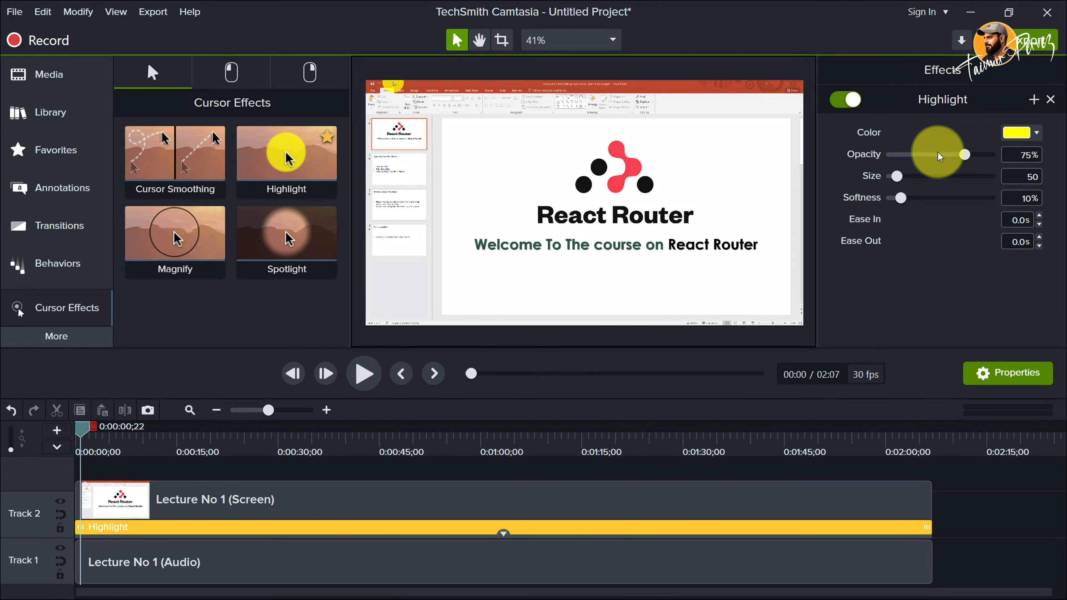
At 0:01:07;05, set the Highlight effect's opacity to 50%, size to 73 and softness to 11%.
left_click(529, 443)
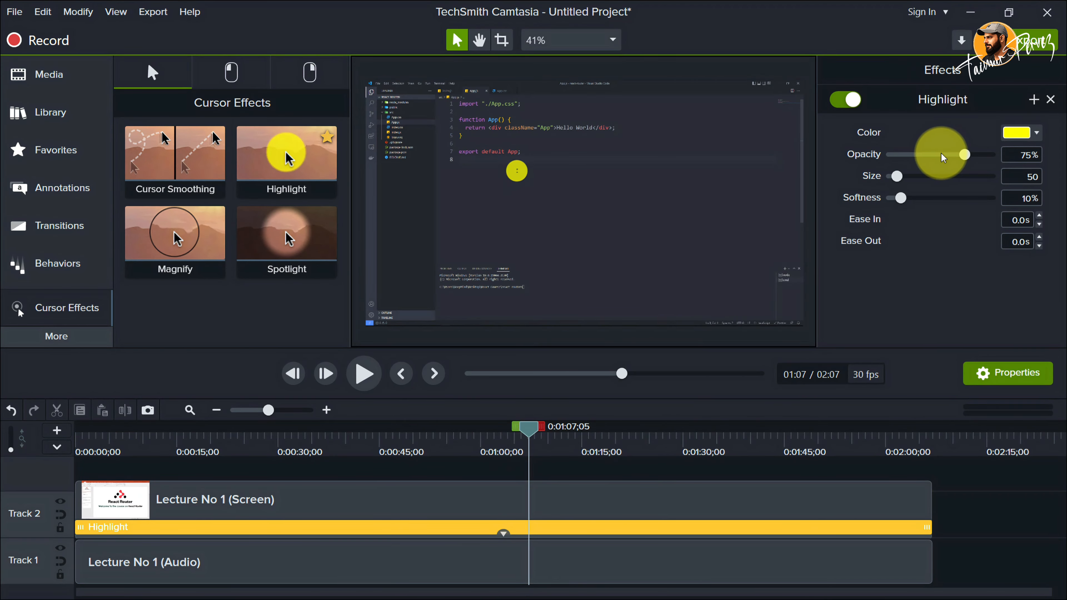
left_click_drag(965, 156, 908, 182)
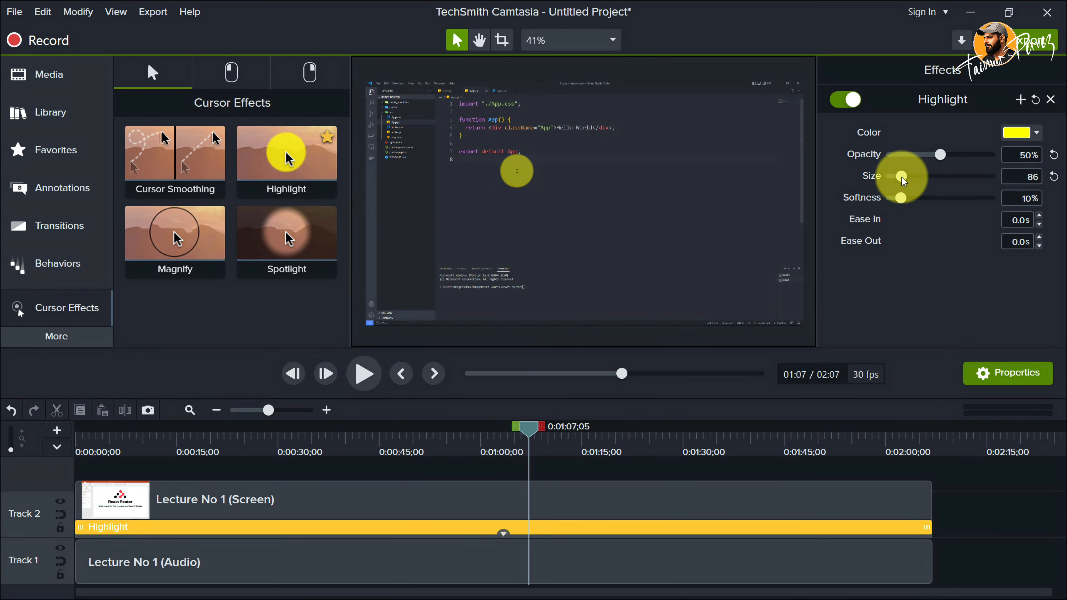
left_click_drag(905, 204, 913, 204)
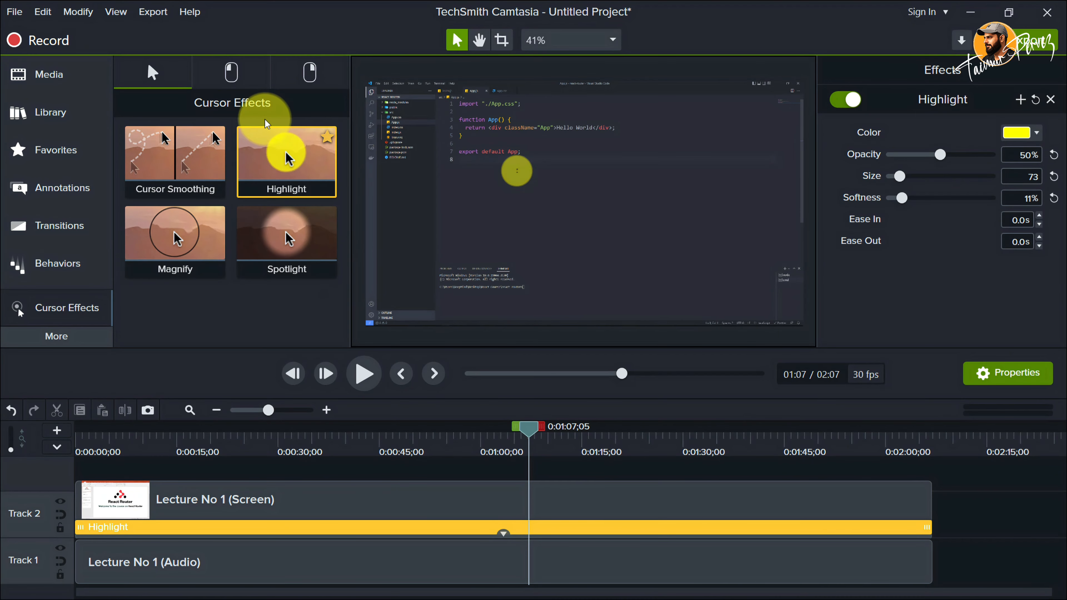
Apply the Rings left-click effect to the Lecture No 1 screen clip.
left_click(237, 72)
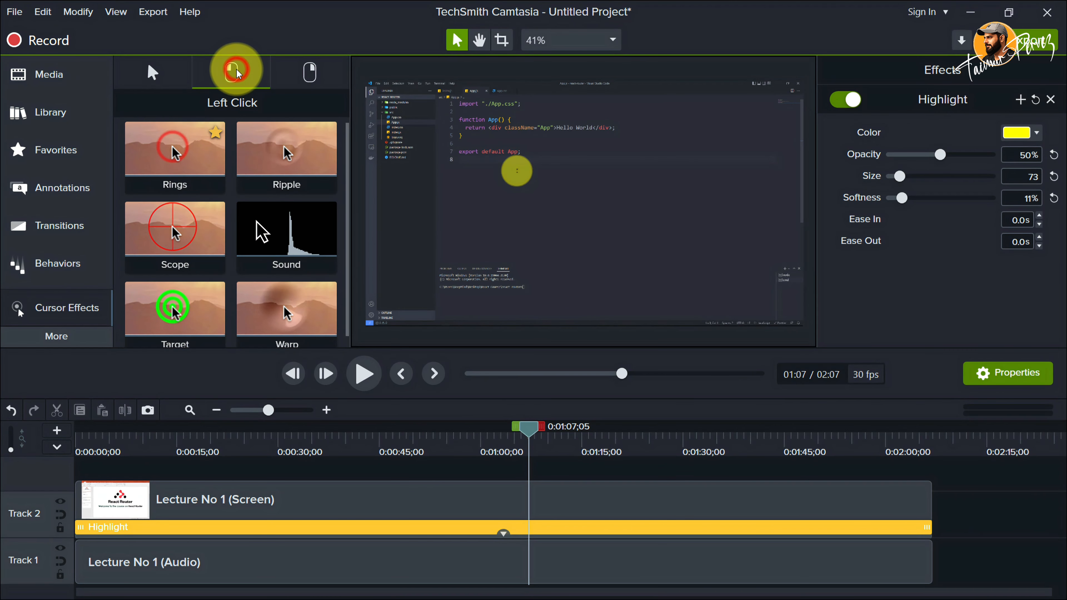
scroll(157, 268, "down", 1)
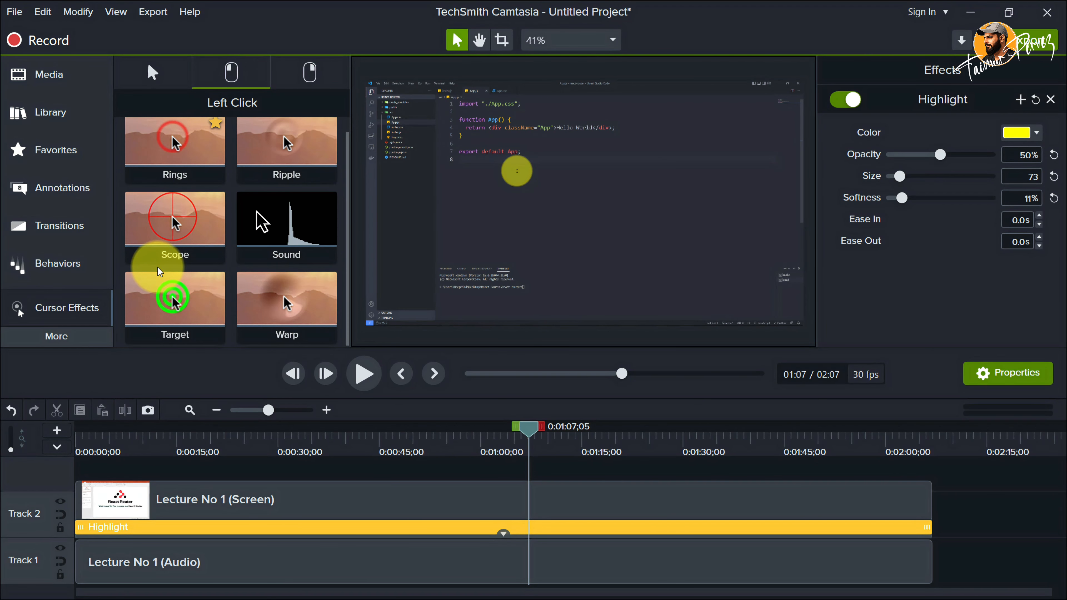
scroll(158, 266, "up", 1)
left_click_drag(173, 166, 591, 508)
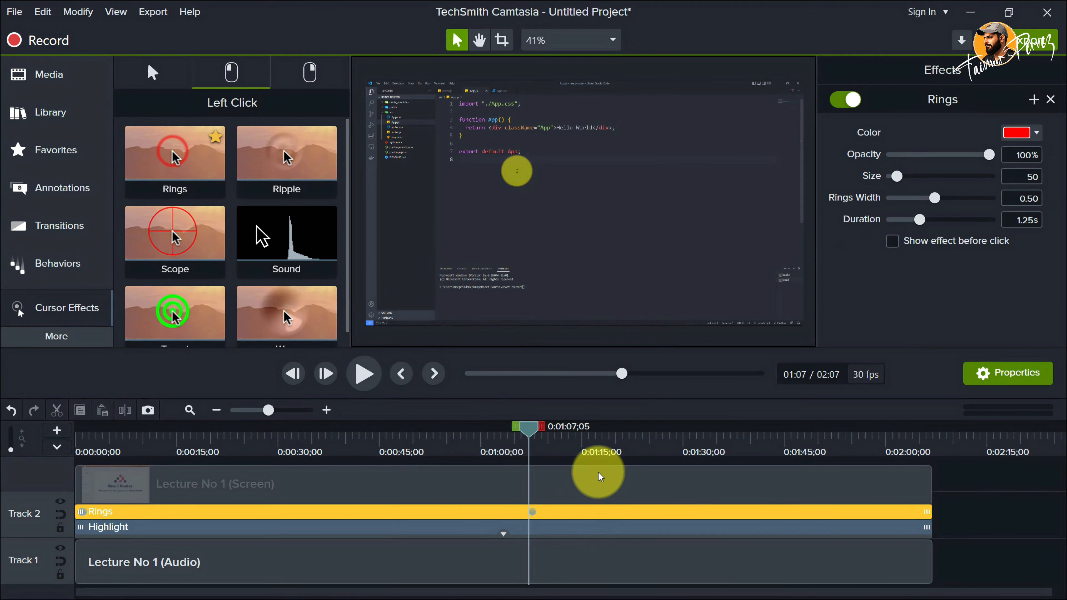
Examine the color options of the Rings effect in a smaller, repositioned window, then maximize the window again.
left_click(1011, 130)
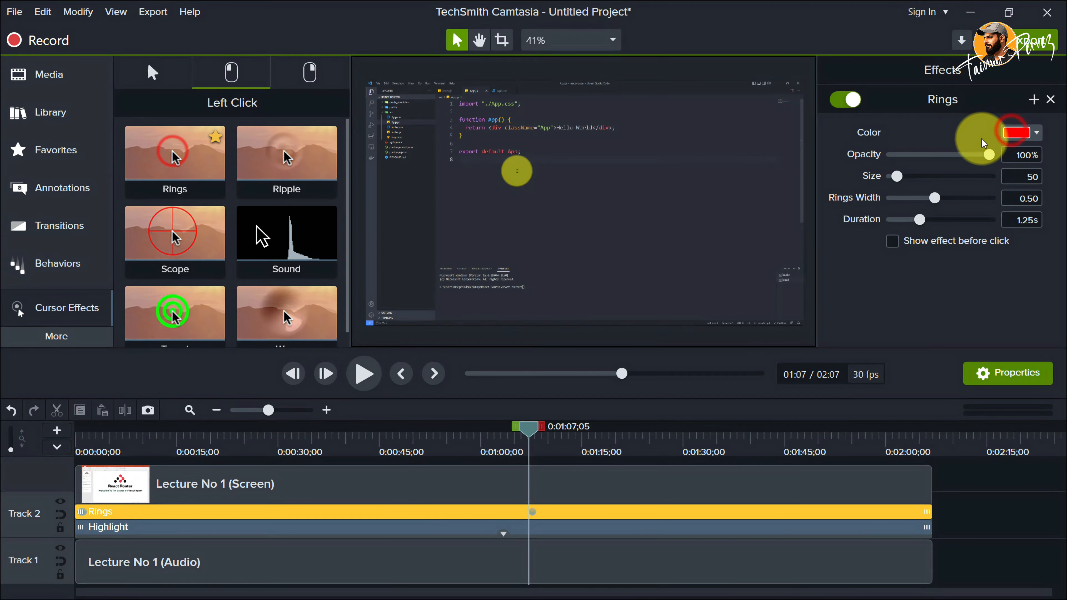
left_click(1016, 134)
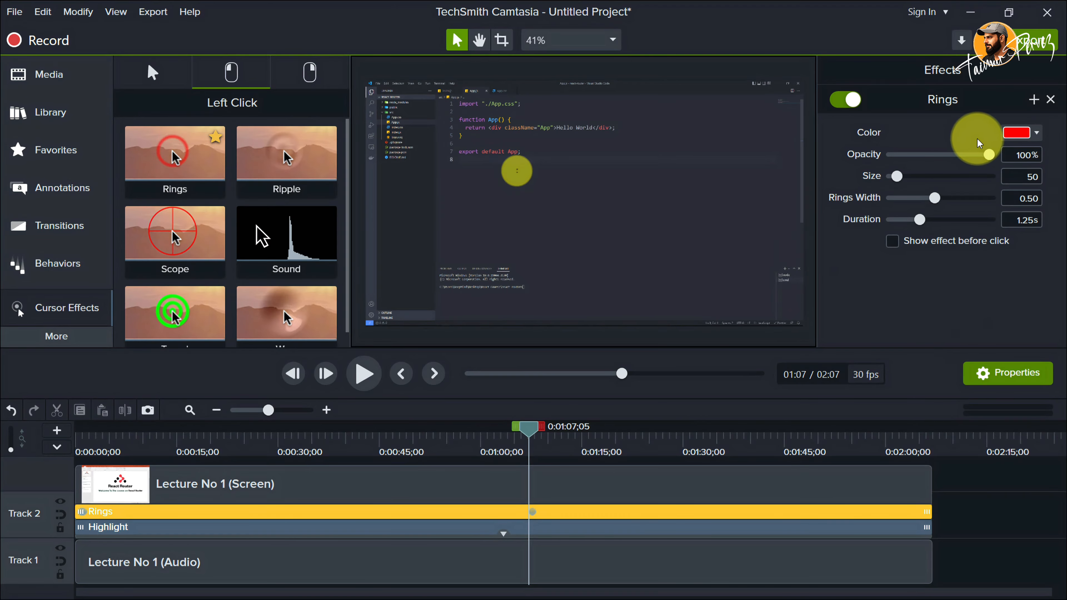
left_click(1023, 123)
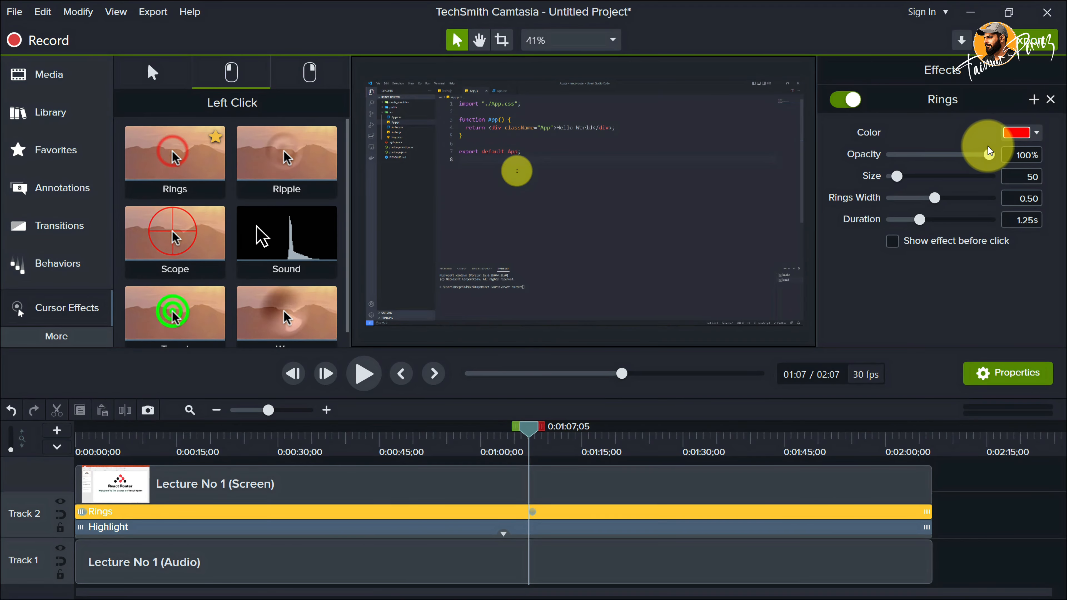
double_click(855, 16)
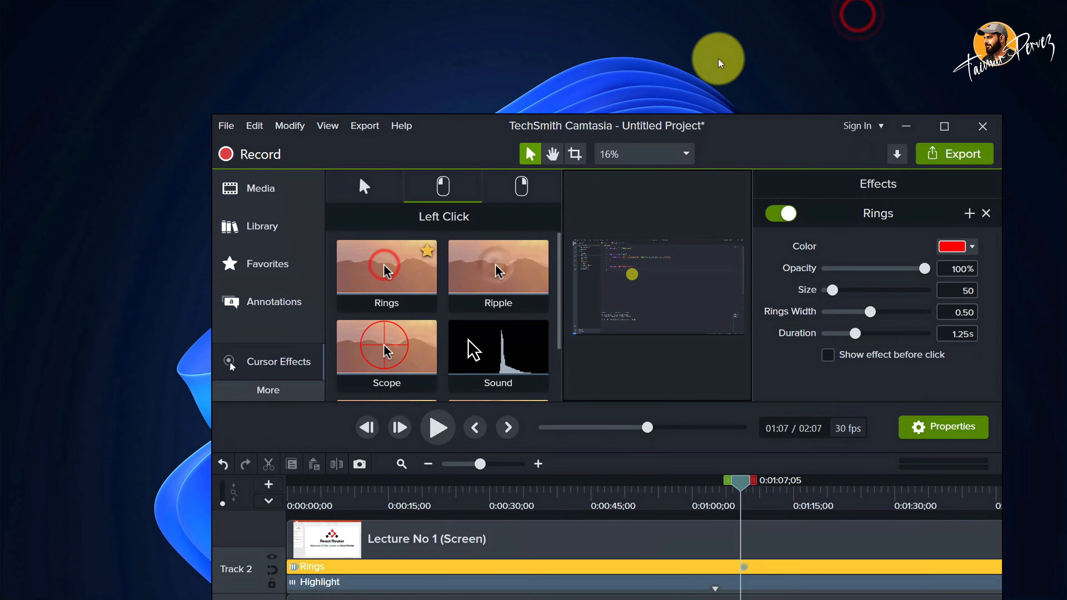
left_click_drag(778, 126, 643, 40)
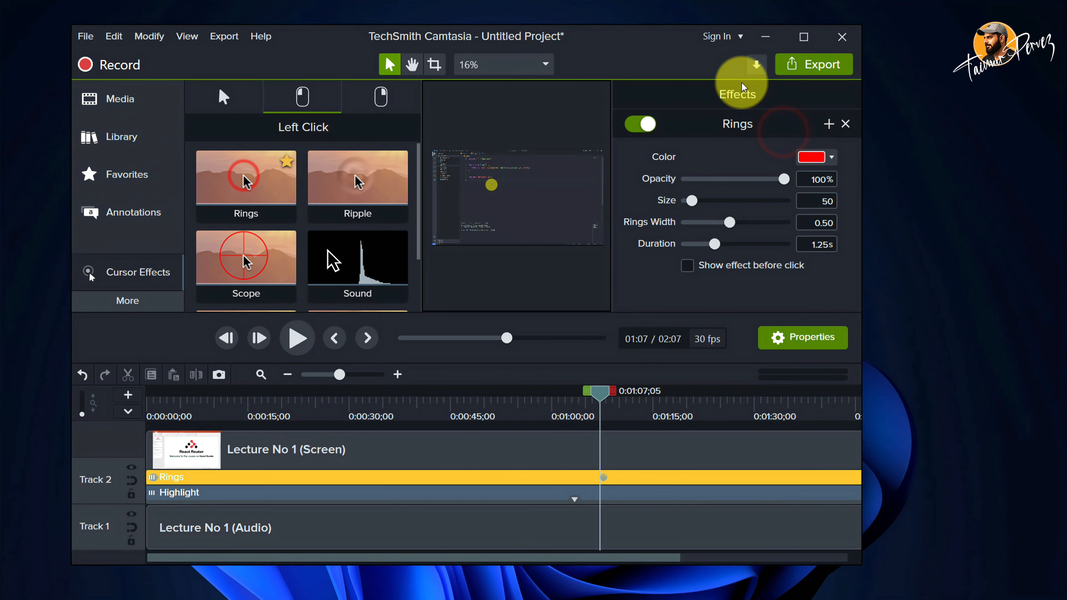
left_click(830, 159)
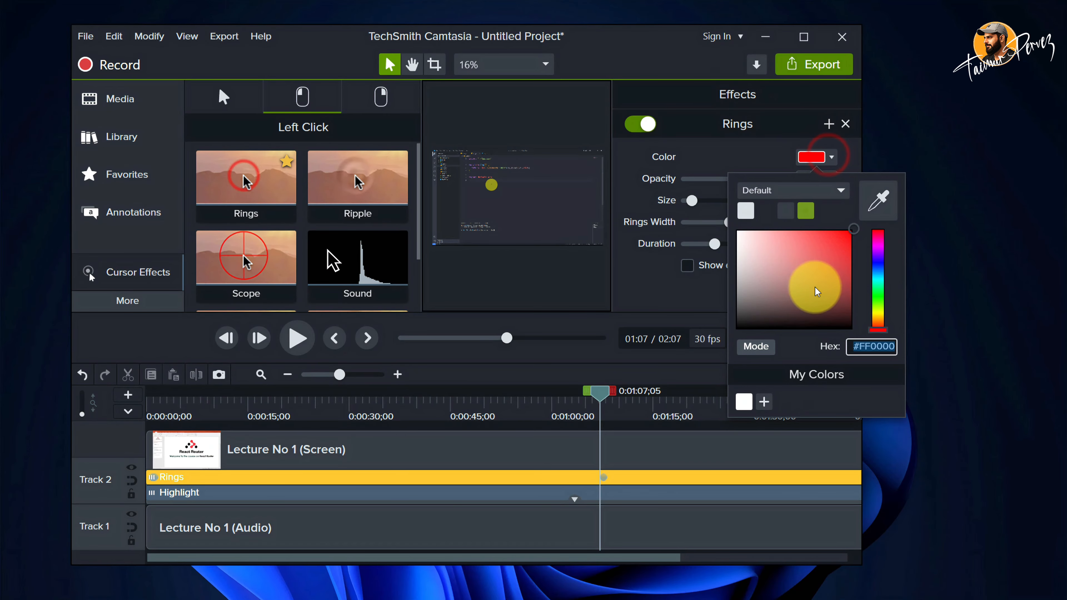
left_click(812, 157)
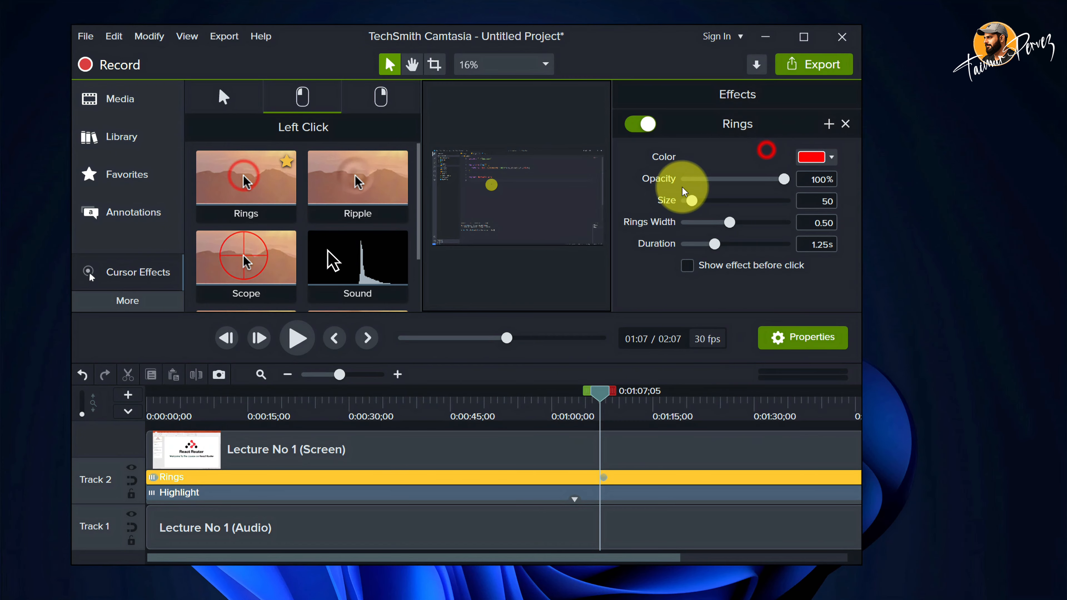
left_click(810, 39)
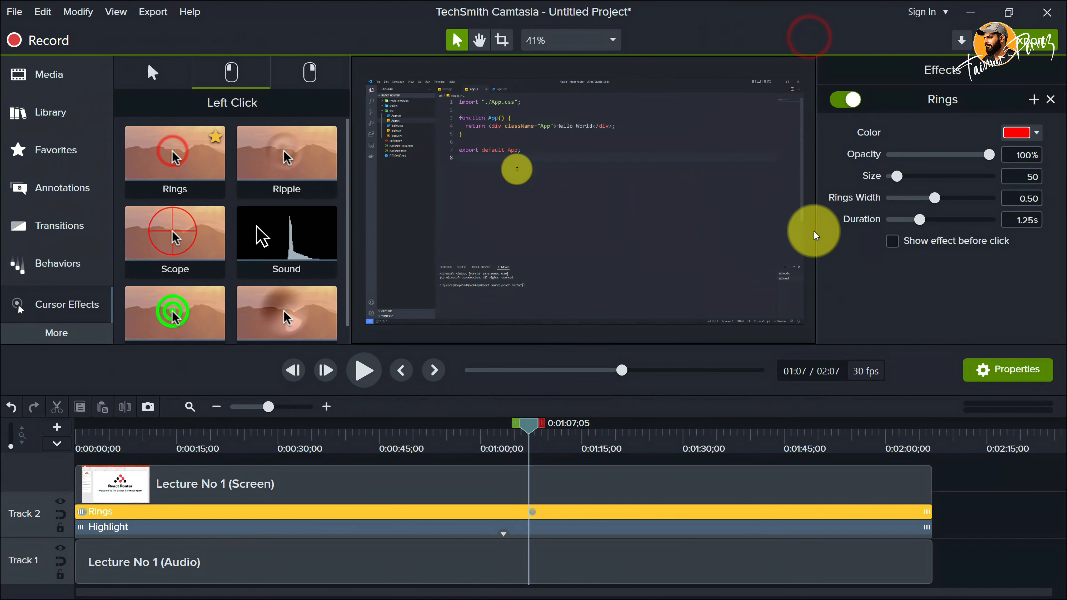
Set the left-click Rings effect's size to 86 and play the recording from 0:01:07;12 to preview it.
left_click_drag(897, 177, 901, 177)
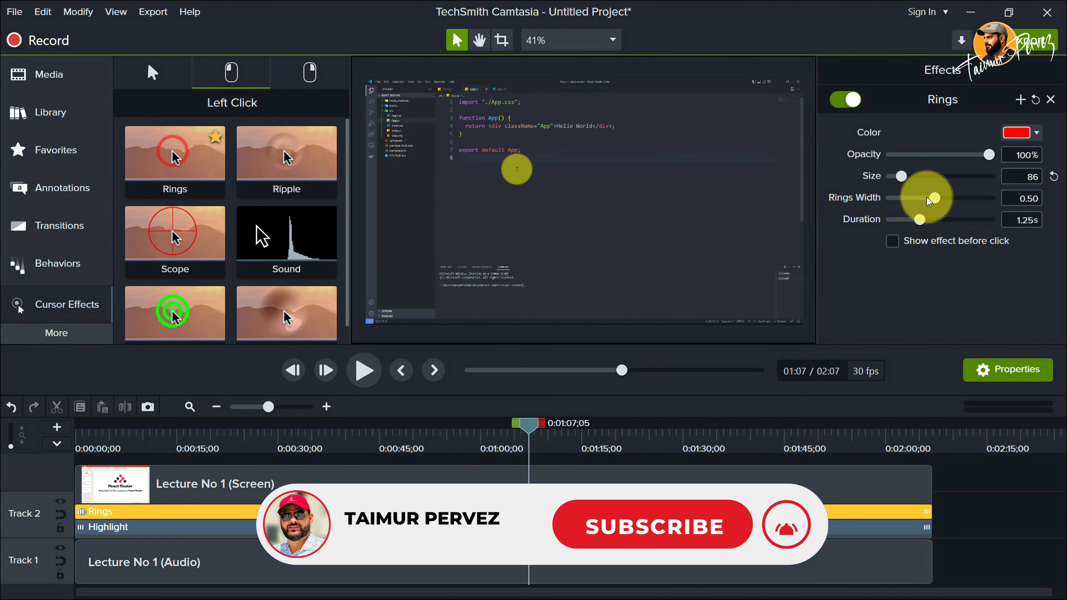
left_click_drag(522, 423, 529, 427)
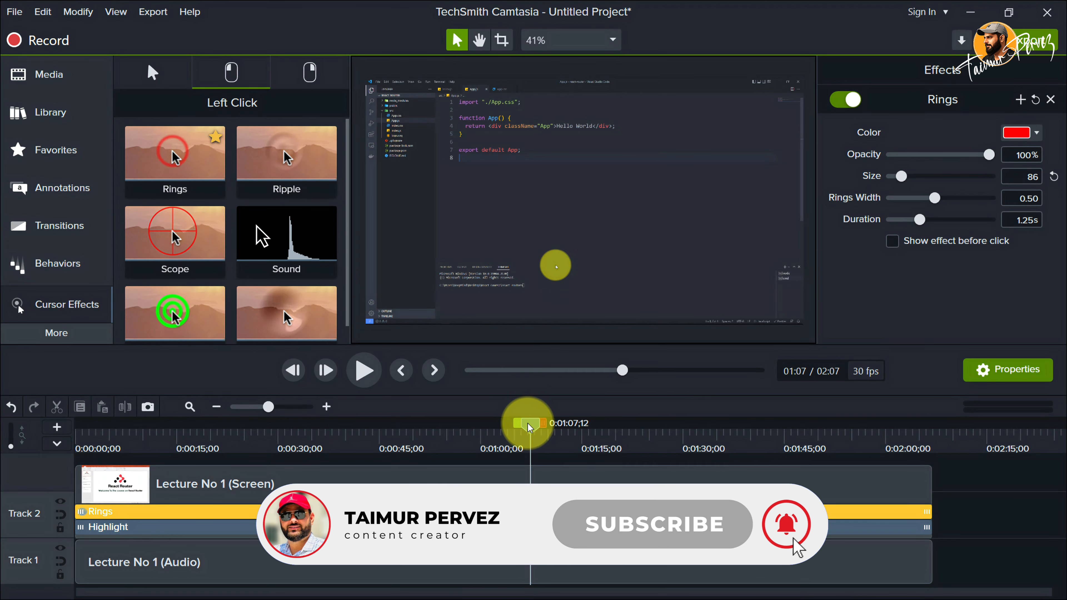
left_click(370, 371)
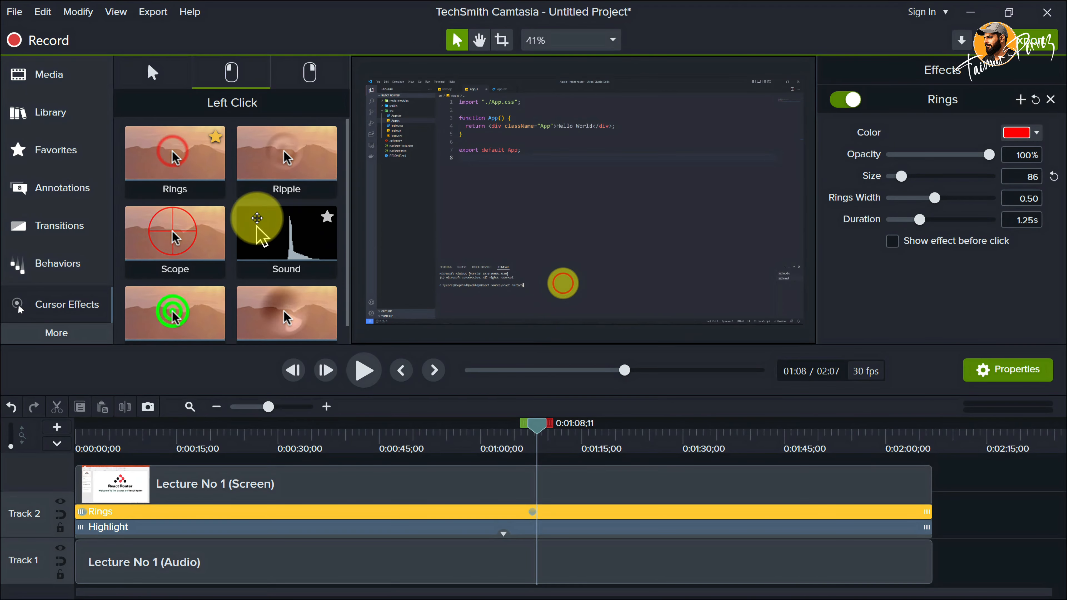
Apply the right-click Rings effect to the Lecture No 1 screen clip and select the clip.
left_click(310, 75)
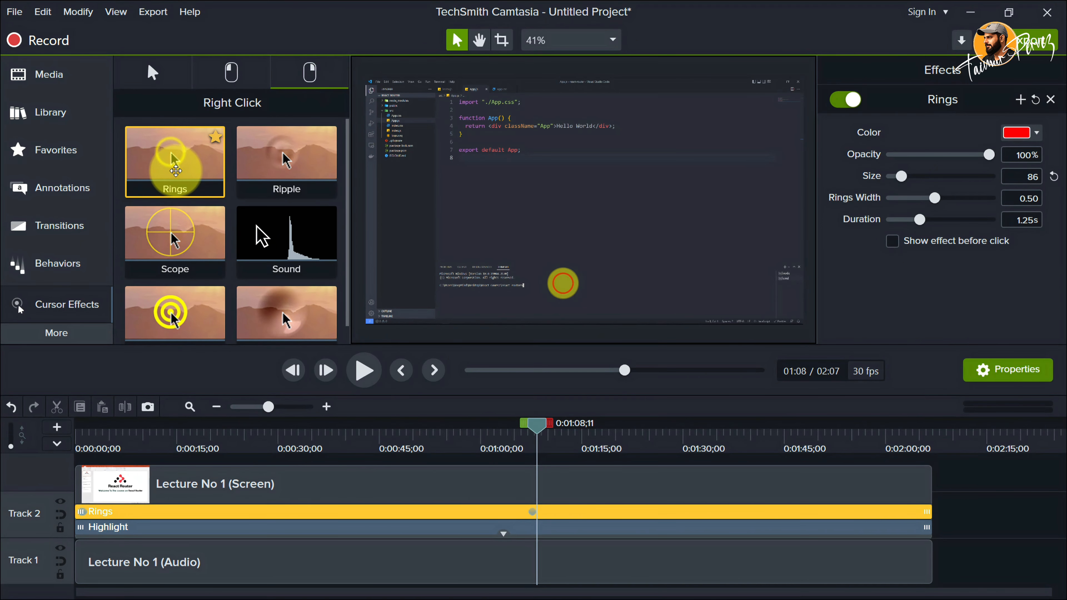
left_click_drag(172, 162, 645, 501)
left_click(636, 494)
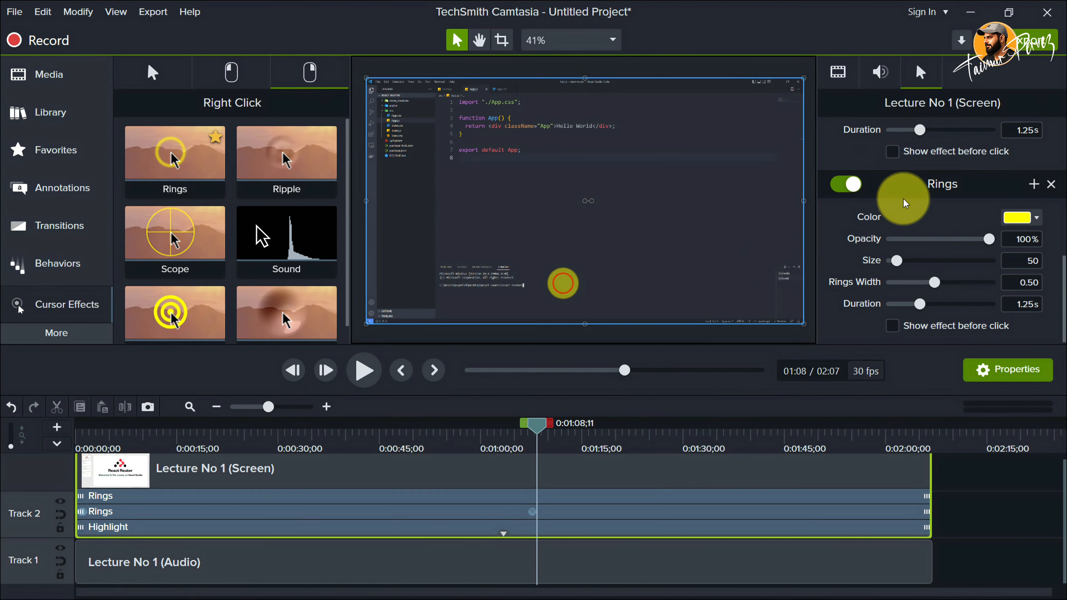
left_click(966, 494)
Play back the recording from 0:00:57;03 to preview the cursor effects, stopping at 0:01:01;27.
left_click_drag(539, 427, 461, 442)
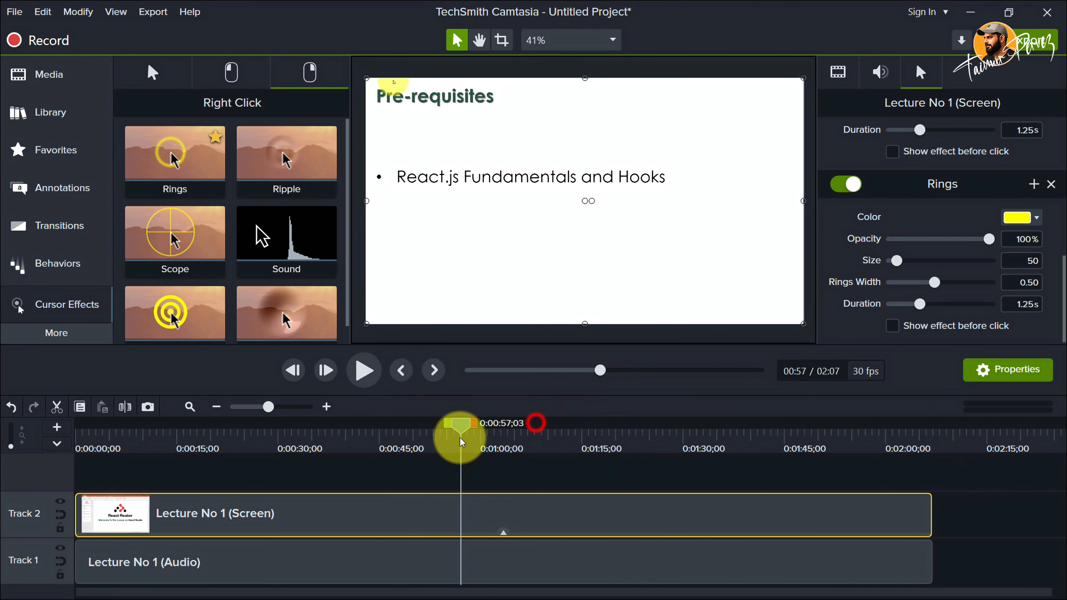
left_click(374, 370)
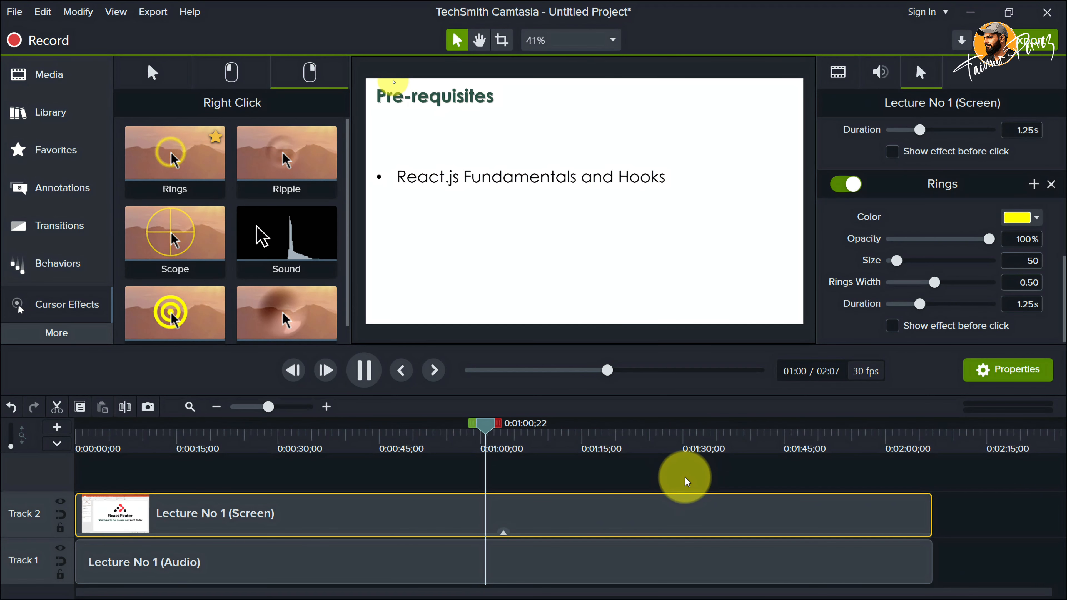
left_click(365, 370)
Expand the screen clip's effects and review the settings of Highlight, left-click Rings and right-click Rings in turn.
left_click(503, 533)
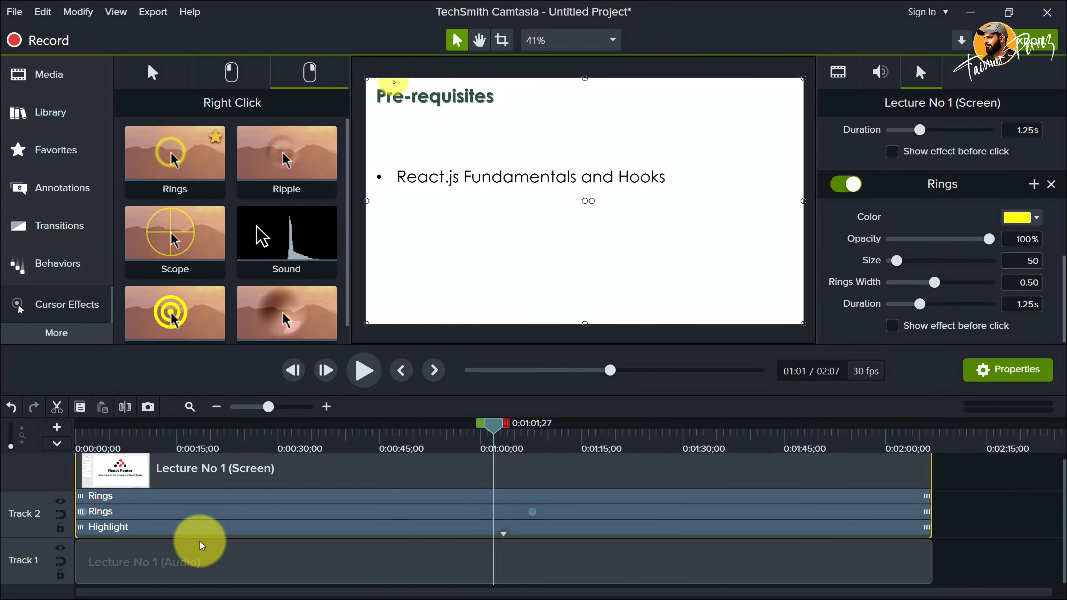
left_click(198, 529)
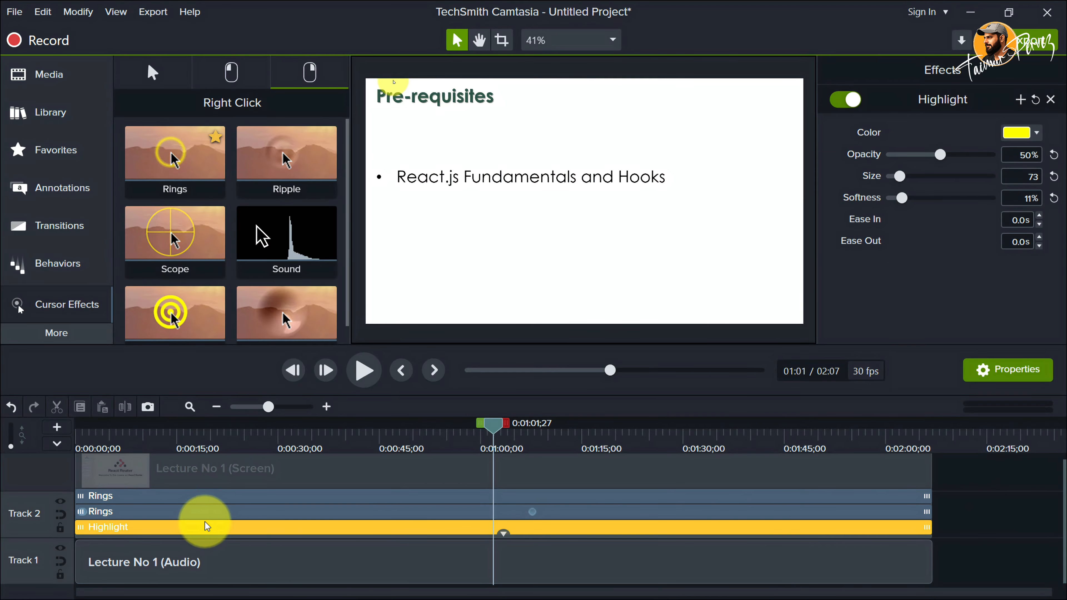
left_click(212, 513)
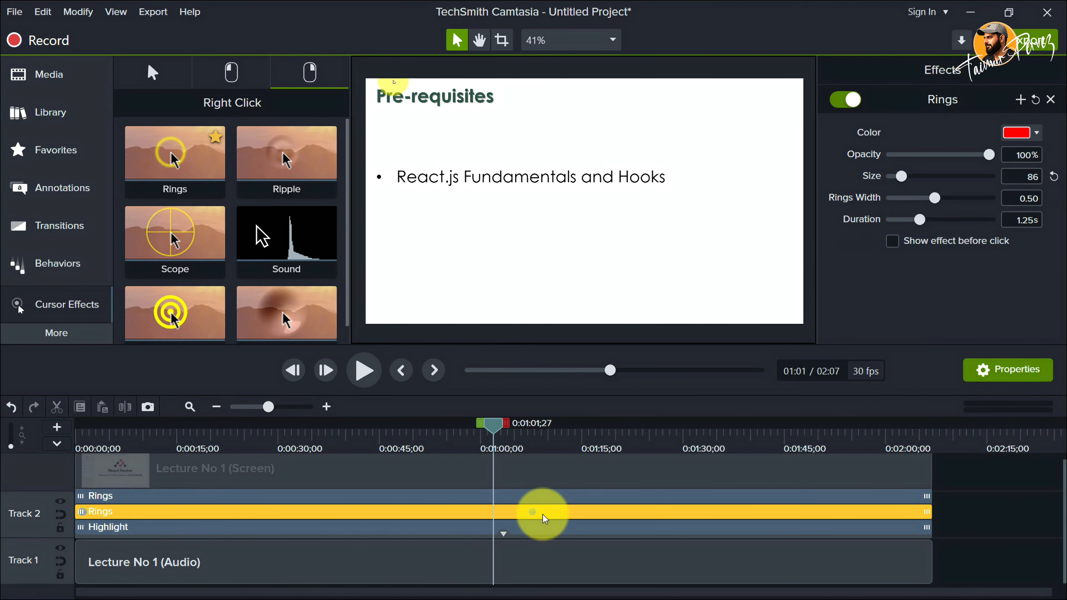
left_click(424, 495)
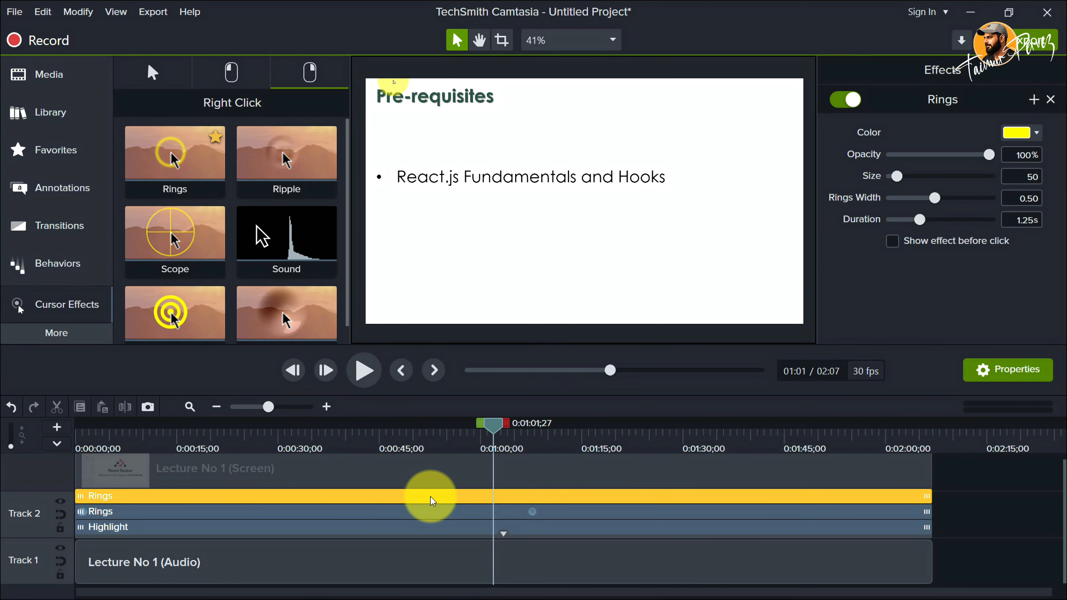
left_click(1038, 533)
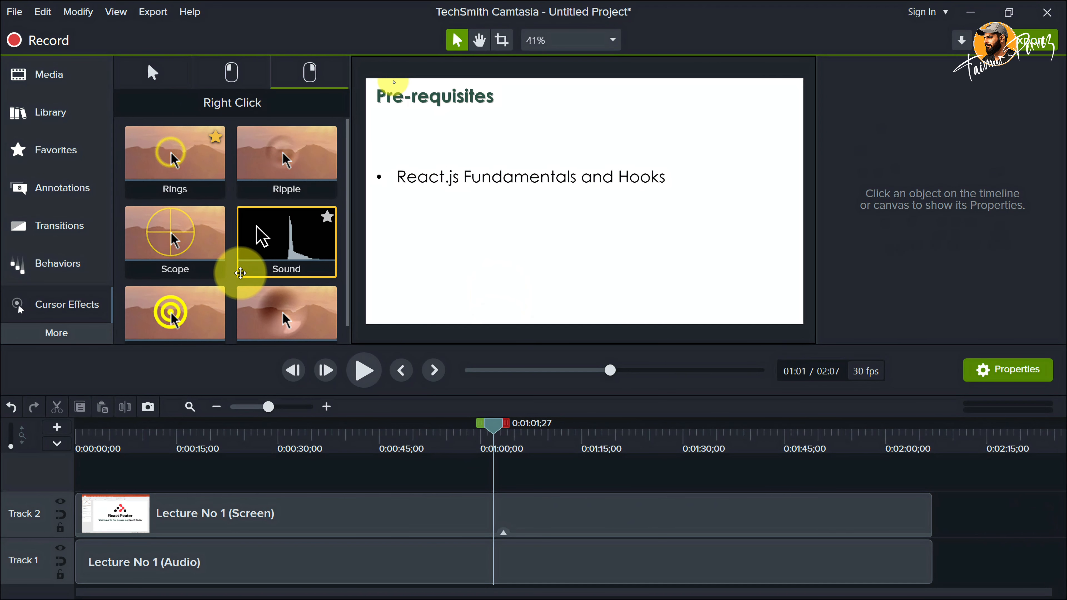